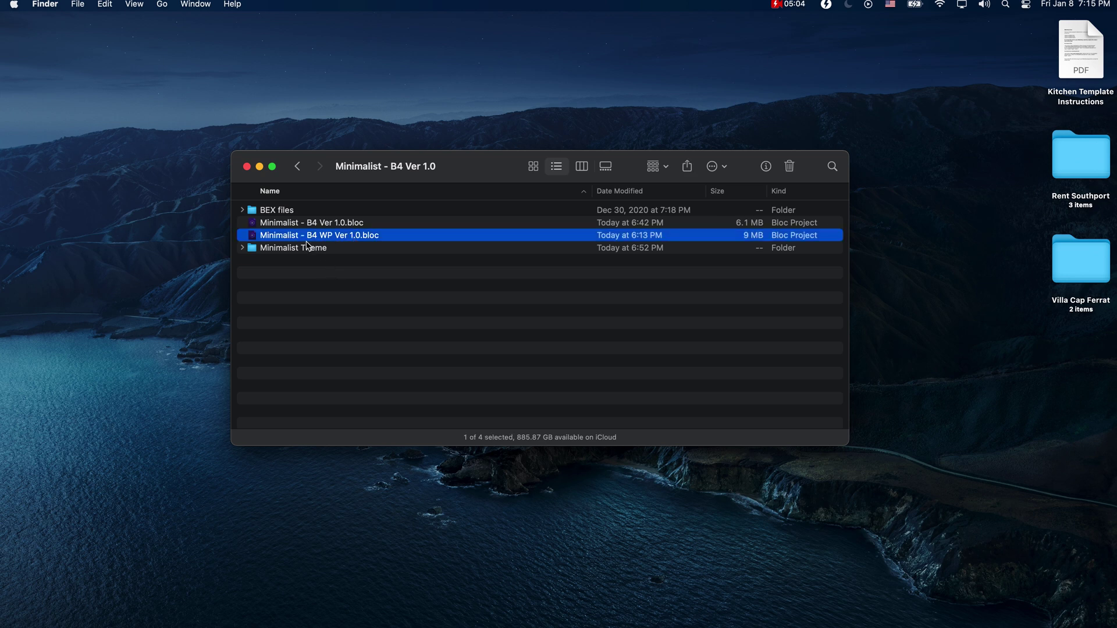
# Step: Open the Minimalist - B4 WP Ver 1.0 project and show thumbnails of its 12 pages
pyautogui.doubleClick(342, 238)
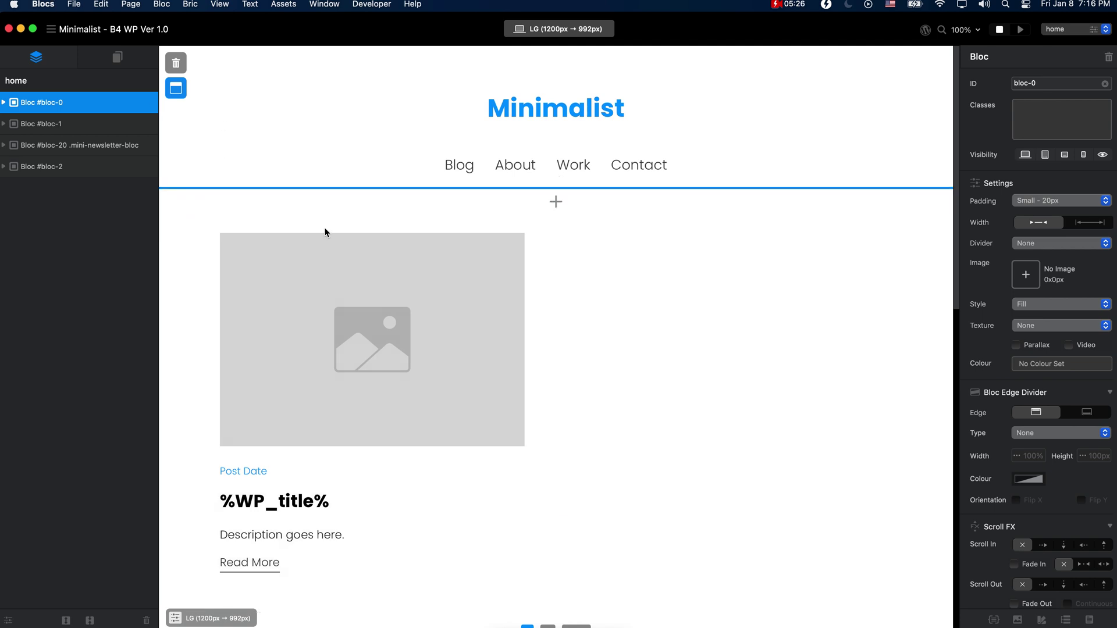
pyautogui.click(117, 57)
pyautogui.scroll(-1, 94, 363)
pyautogui.scroll(1, 95, 363)
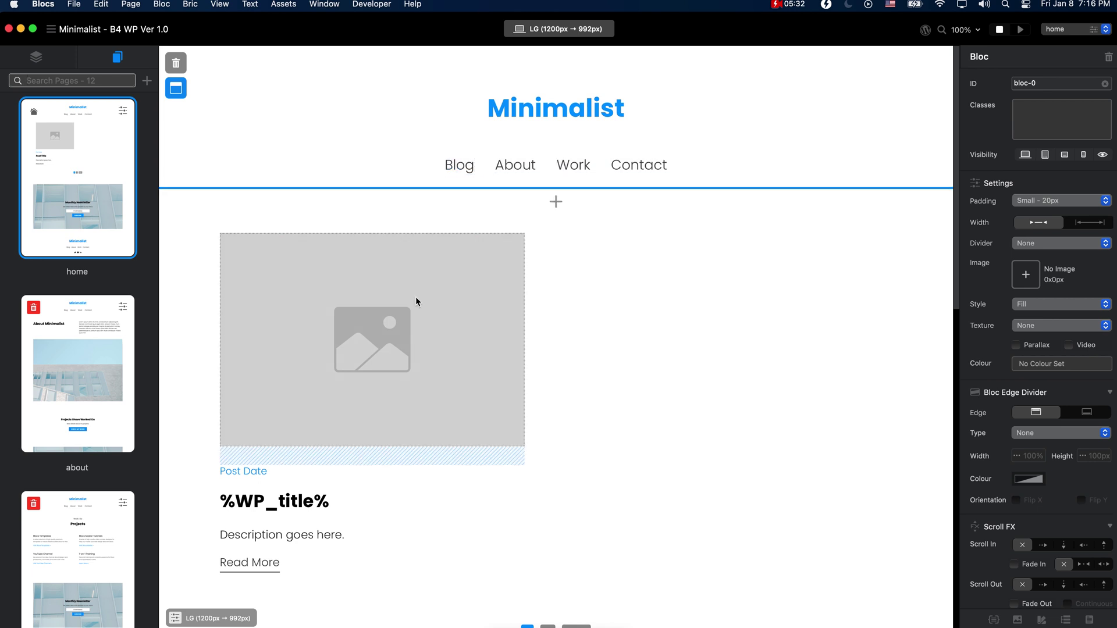
# Step: Review the contact and single post page templates
pyautogui.scroll(-1, 84, 374)
pyautogui.scroll(-10, 85, 374)
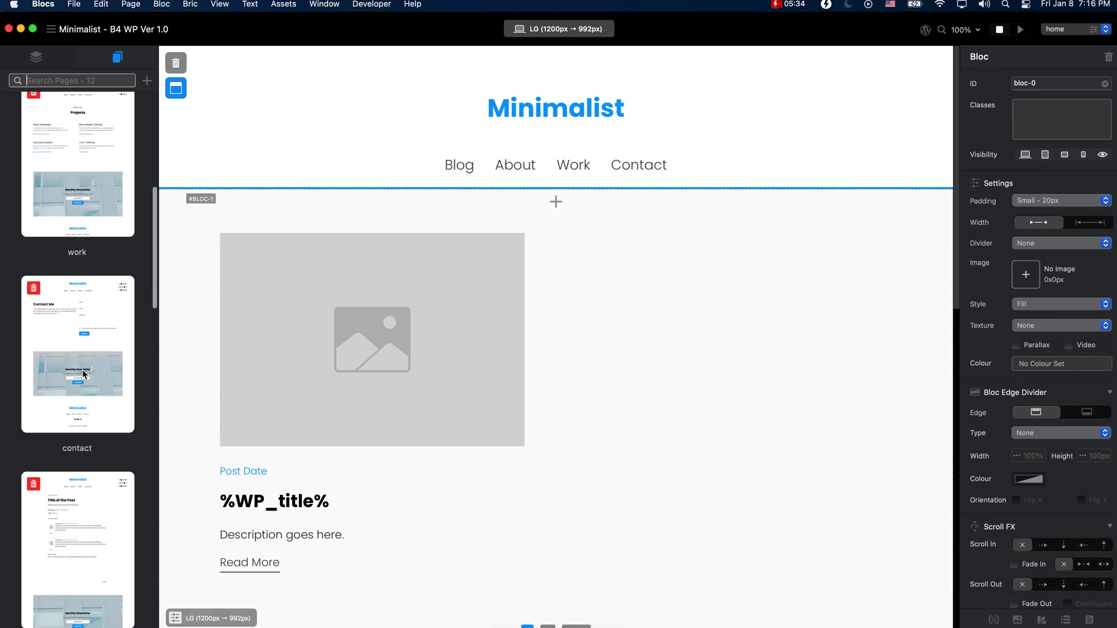
pyautogui.click(1065, 30)
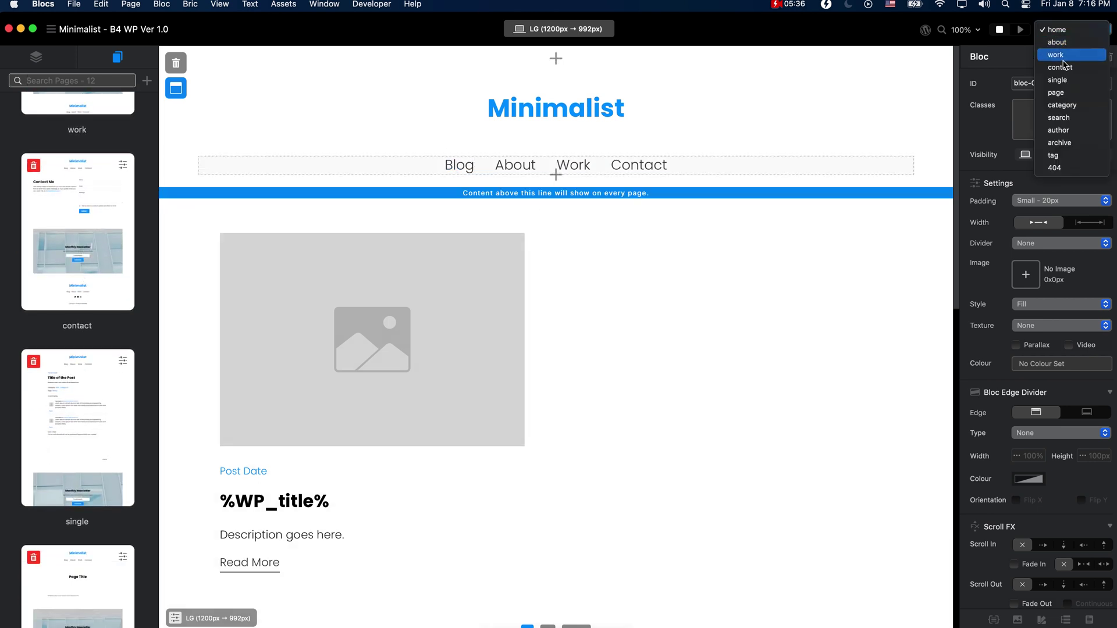
pyautogui.click(1067, 29)
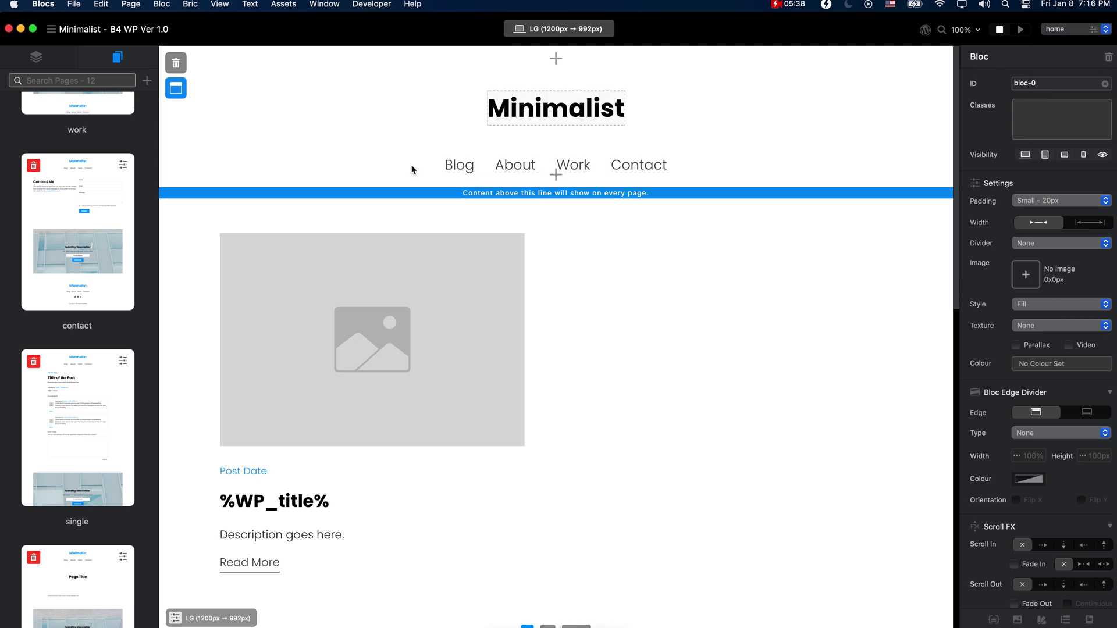
pyautogui.click(82, 243)
pyautogui.scroll(-3, 81, 261)
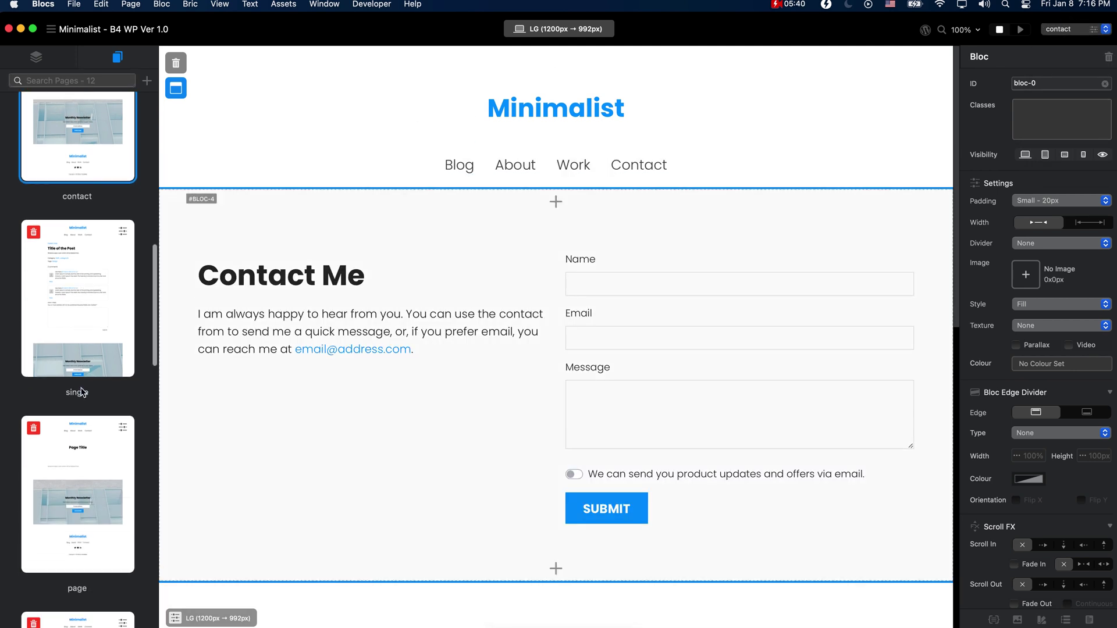
pyautogui.click(87, 294)
pyautogui.scroll(-8, 228, 306)
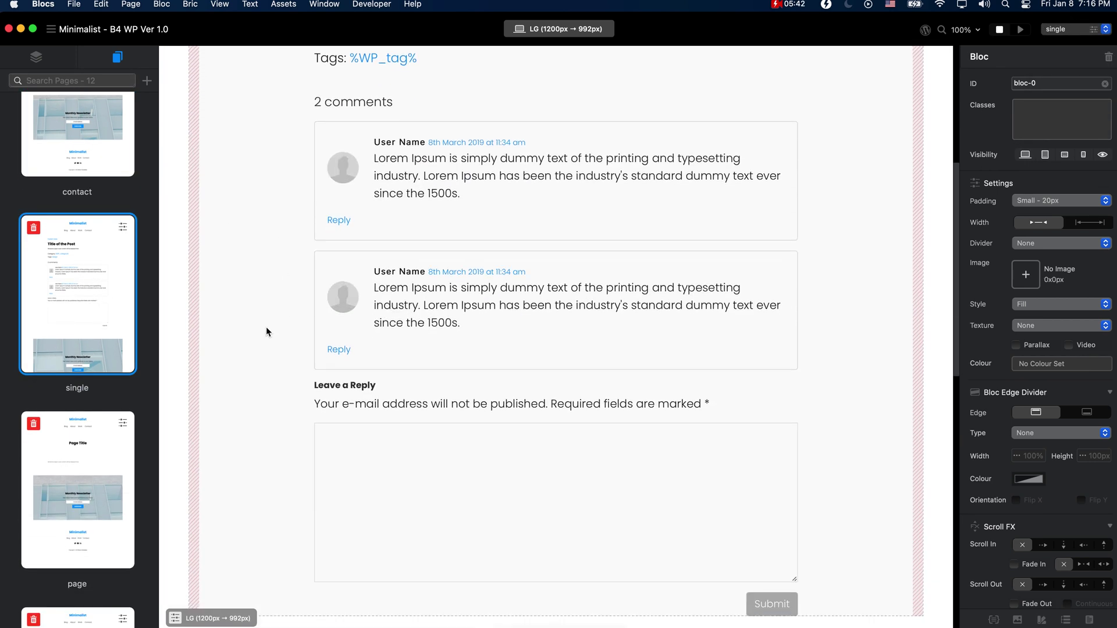
# Step: Review the generic page template, ending on the category template showing %WP_categories%
pyautogui.click(67, 474)
pyautogui.scroll(-3, 67, 473)
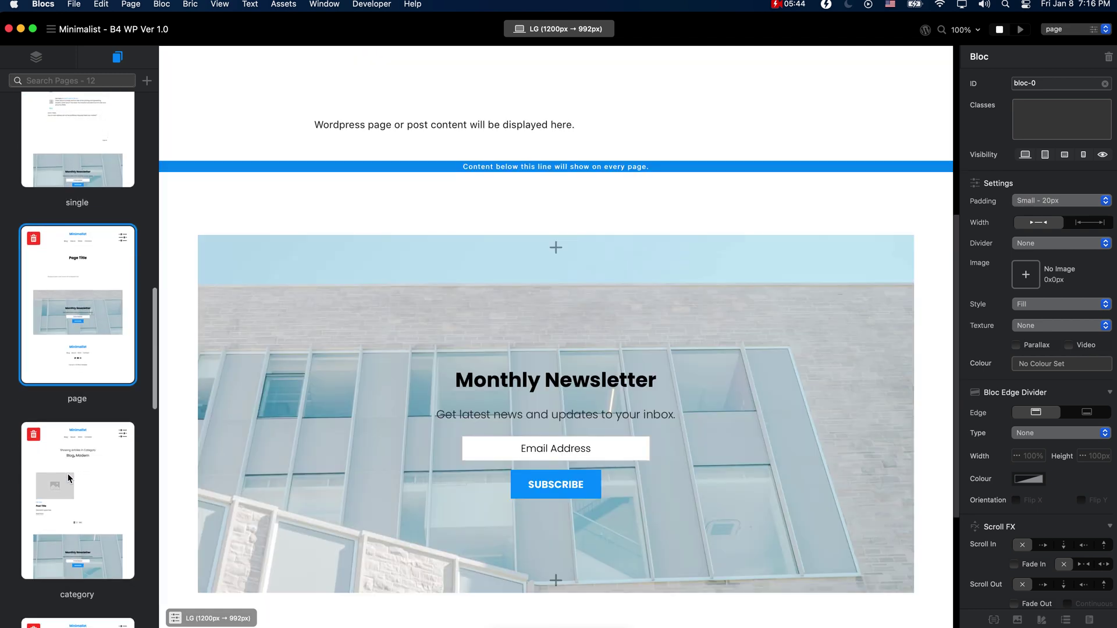
pyautogui.scroll(6, 223, 402)
pyautogui.scroll(-1, 223, 402)
pyautogui.click(43, 499)
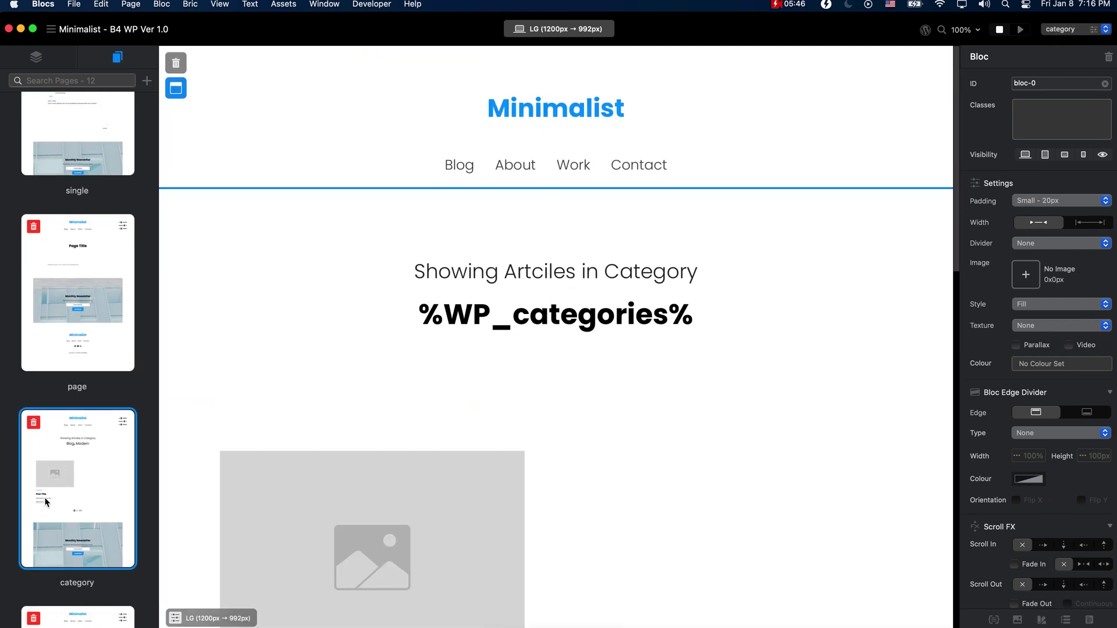
pyautogui.scroll(-3, 46, 501)
pyautogui.scroll(-4, 252, 394)
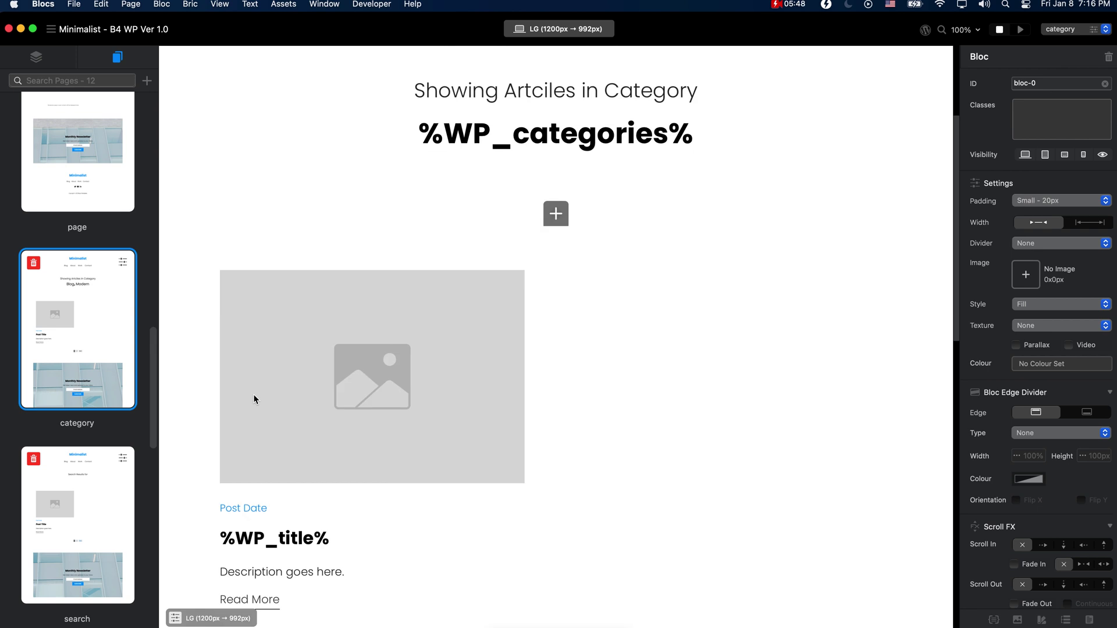
pyautogui.scroll(1, 252, 394)
pyautogui.scroll(-1, 253, 397)
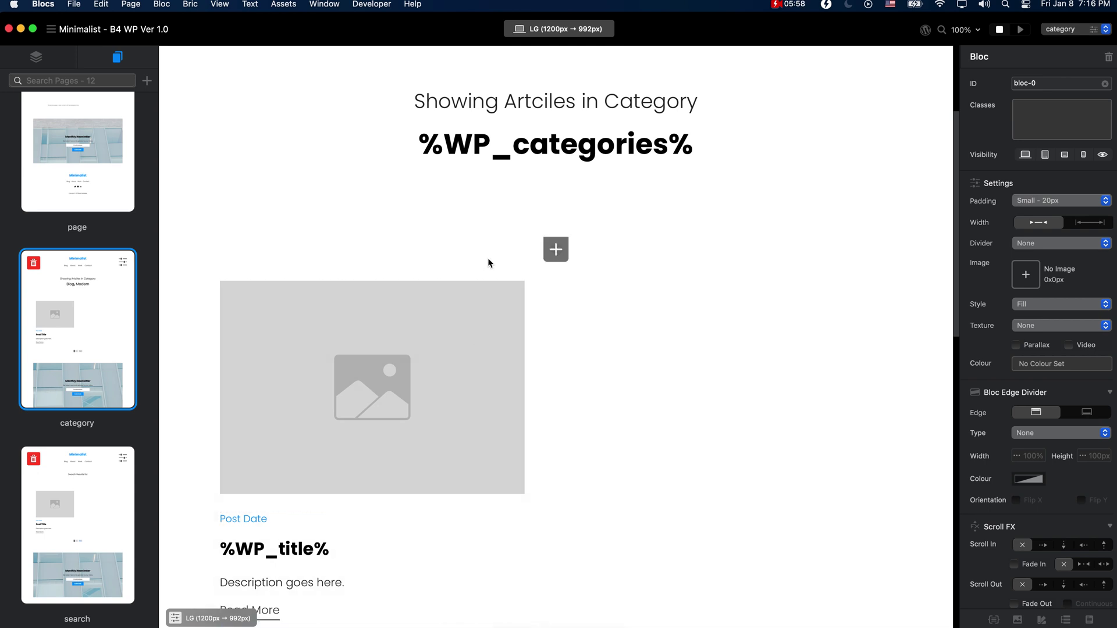
pyautogui.scroll(-10, 68, 431)
pyautogui.scroll(-6, 68, 432)
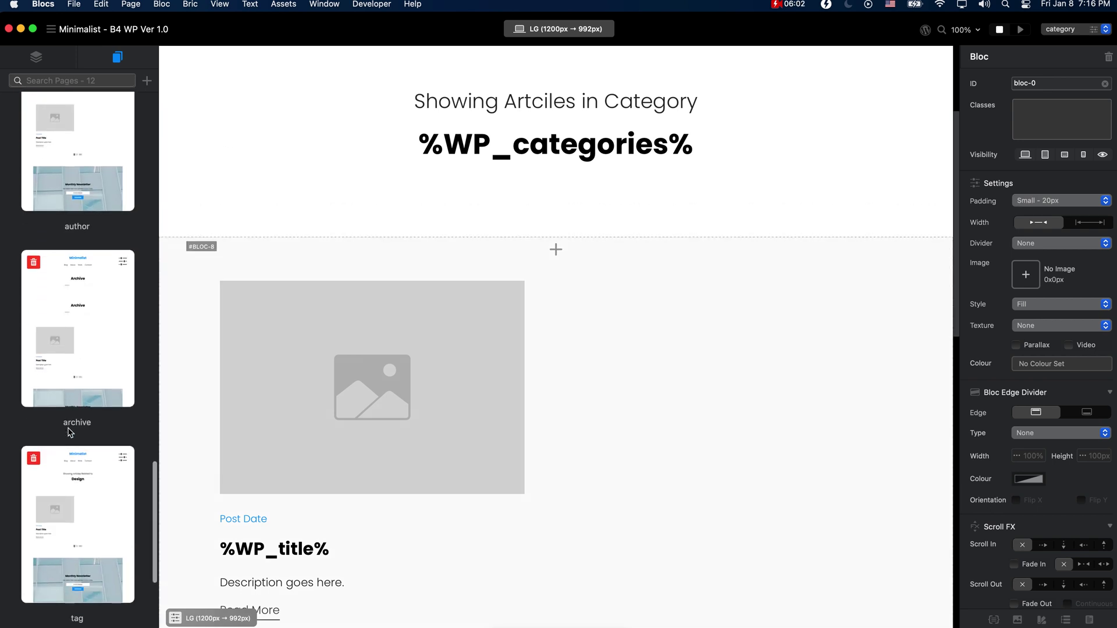
# Step: Load the eldartech.com blog, then test its 404 page using the /asdf address
pyautogui.hotkey('ctrl', 'Right')
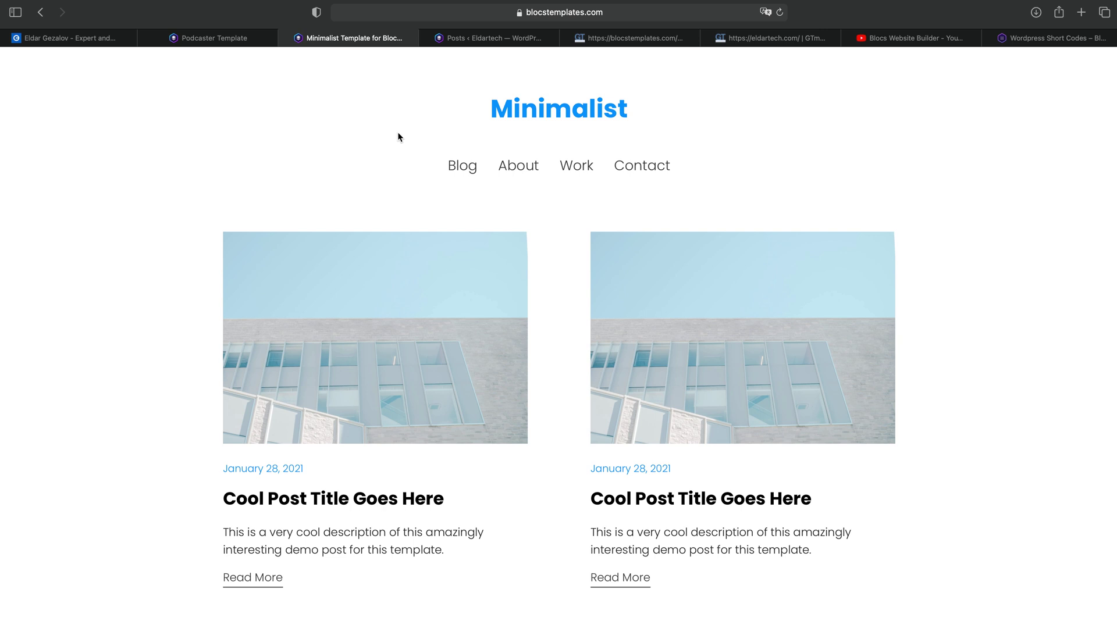
pyautogui.click(213, 38)
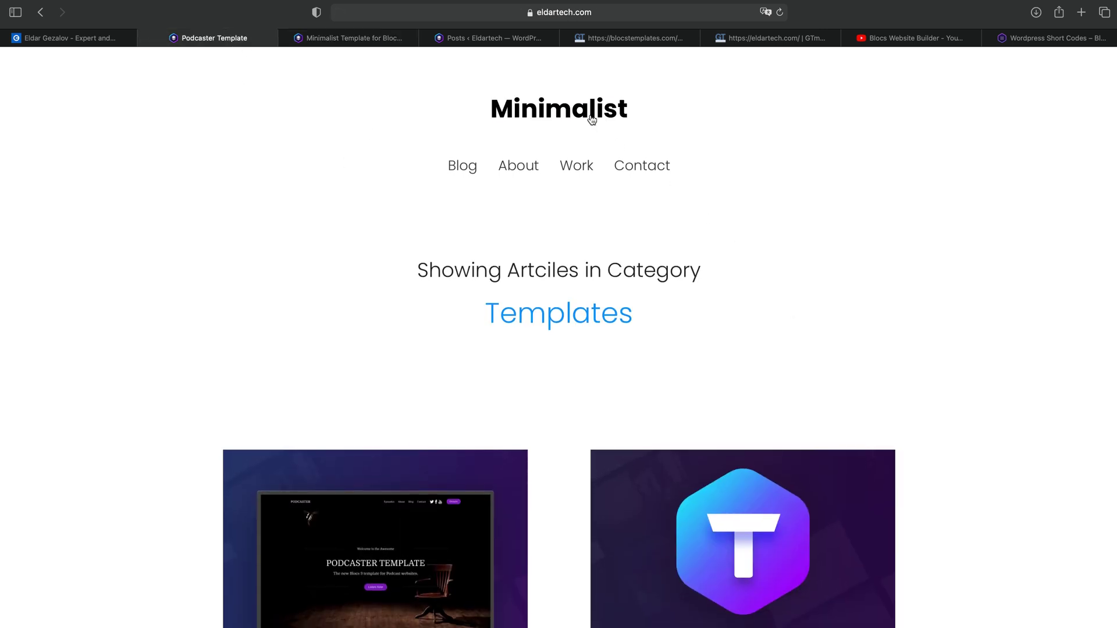
pyautogui.click(467, 169)
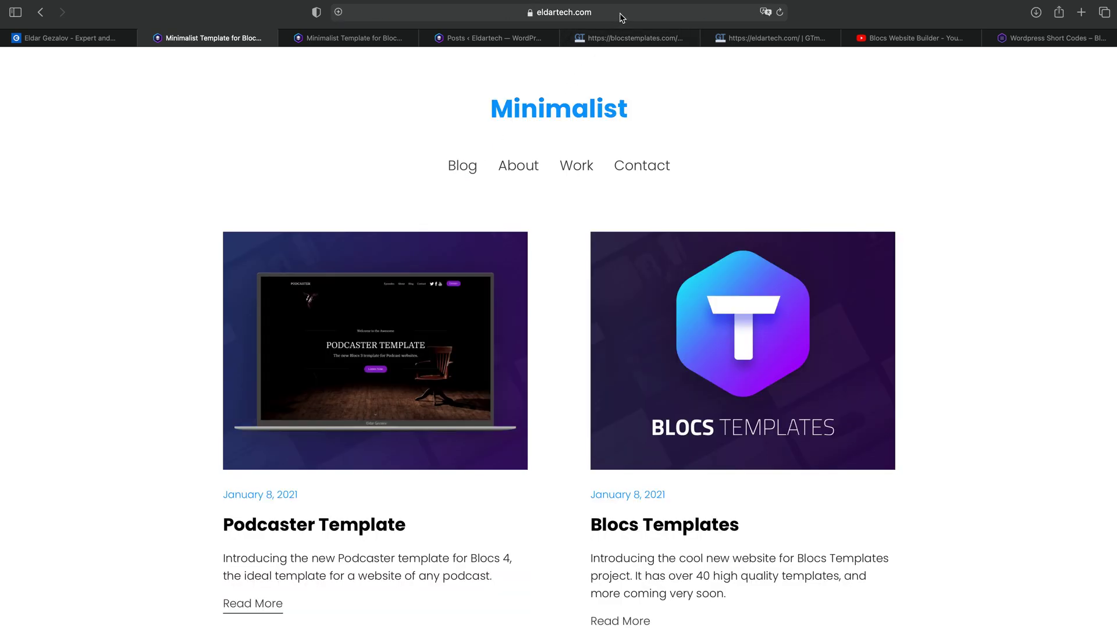
pyautogui.click(621, 16)
pyautogui.write('//')
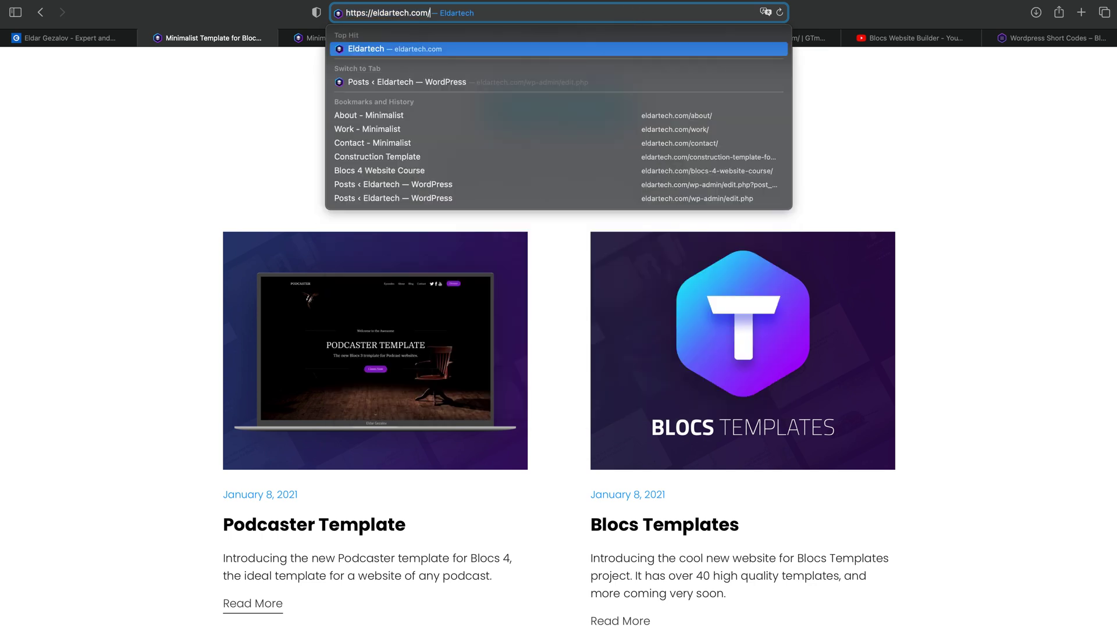
pyautogui.write('asdf')
pyautogui.press('Return')
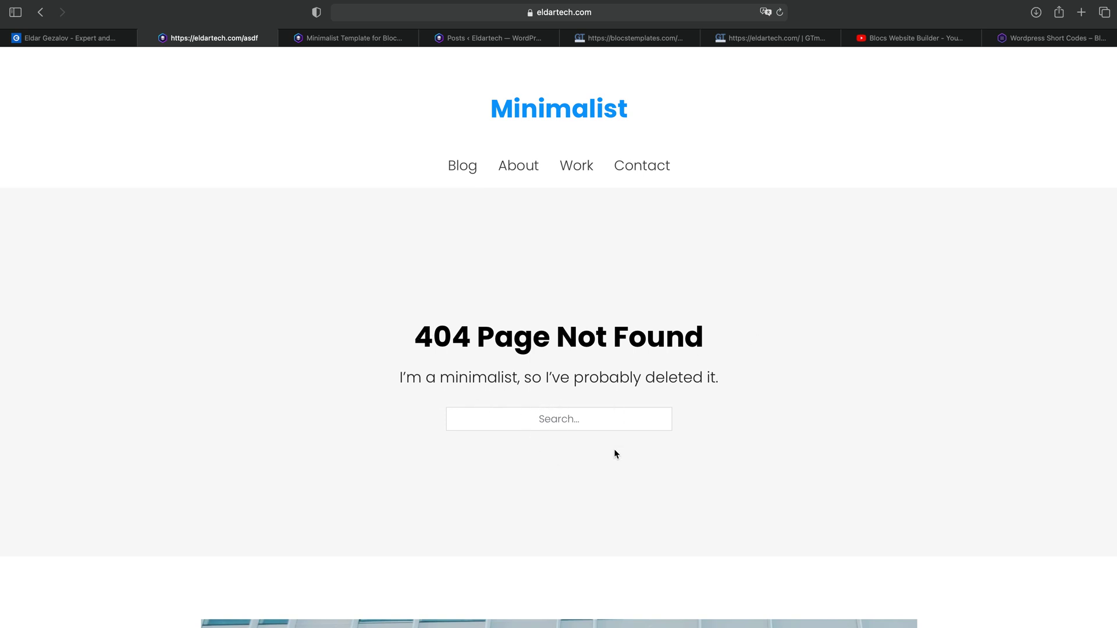
# Step: Search the site for 'construction' from the 404 page's search box
pyautogui.click(557, 420)
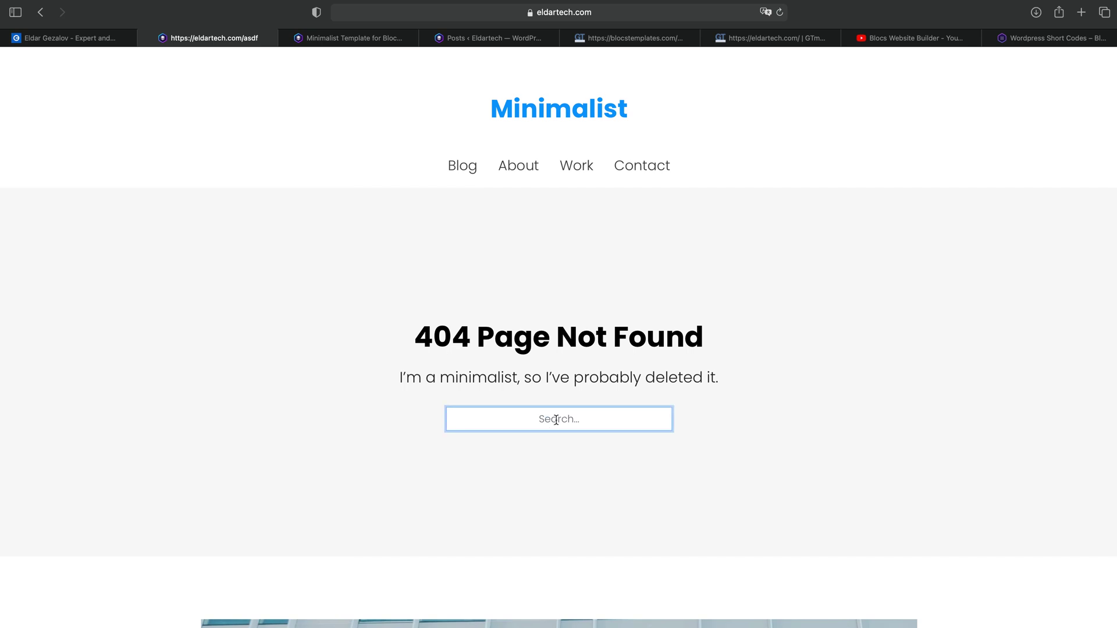
pyautogui.write('construction')
pyautogui.press('Return')
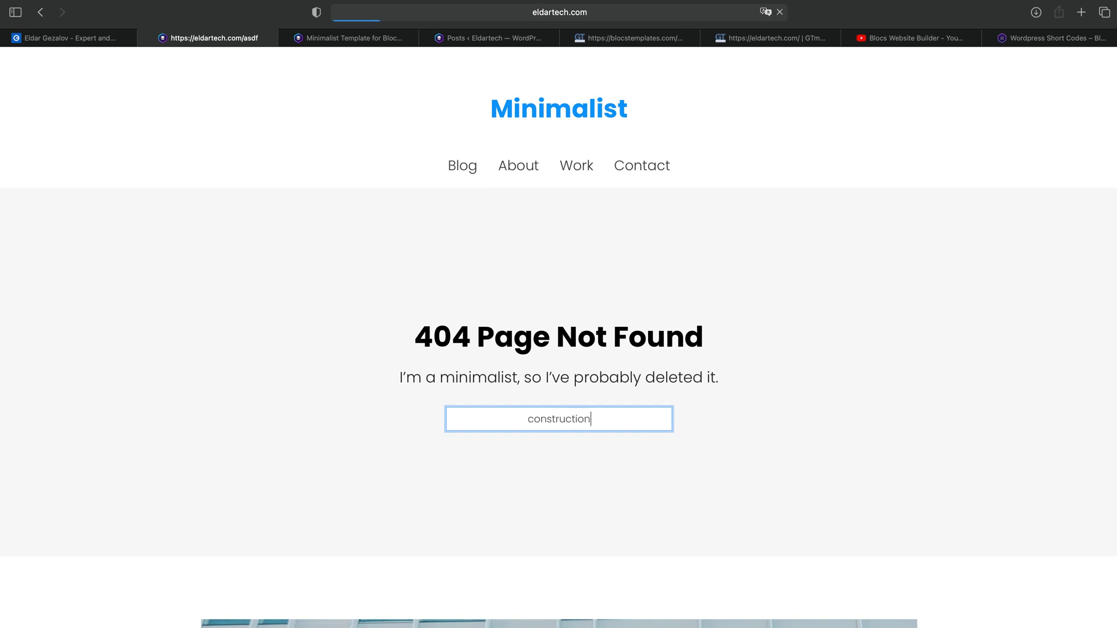
pyautogui.scroll(-1, 582, 356)
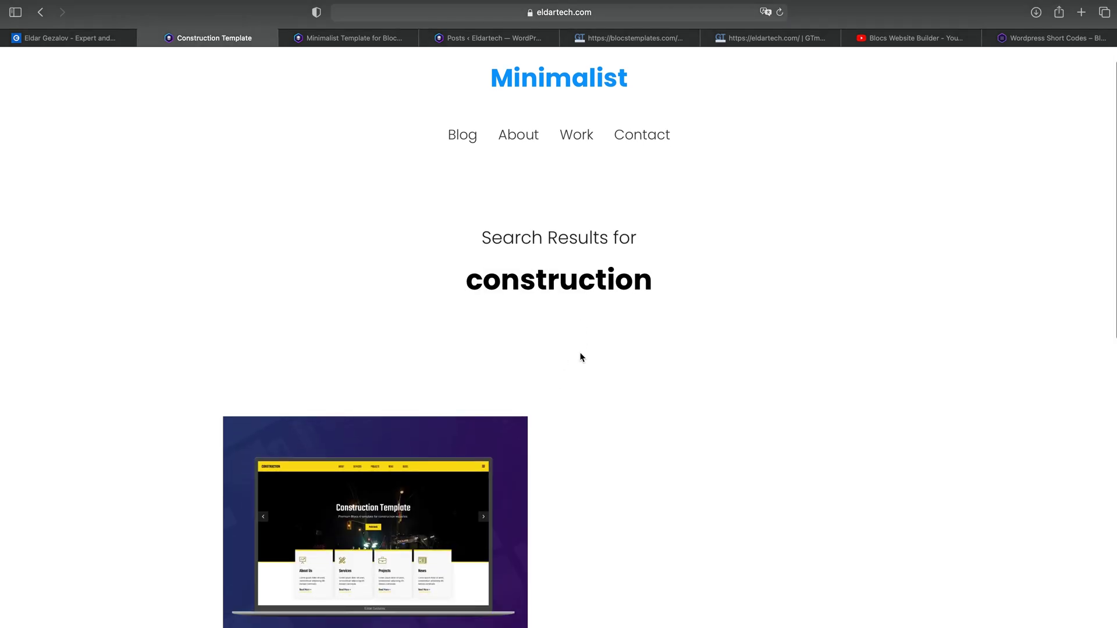
pyautogui.scroll(-3, 579, 356)
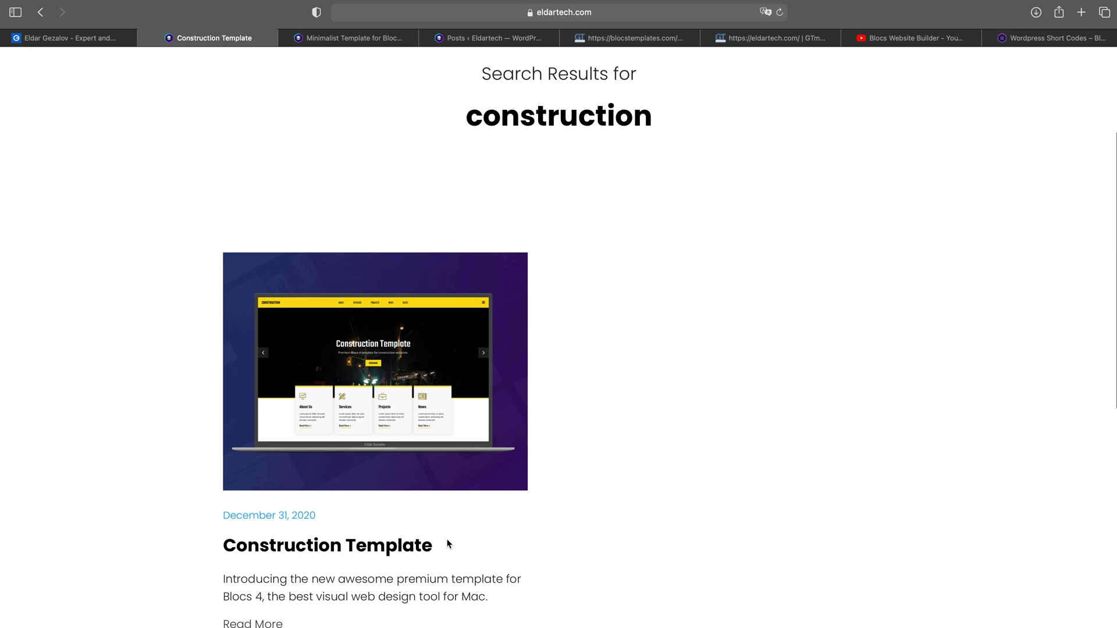
pyautogui.scroll(-1, 448, 544)
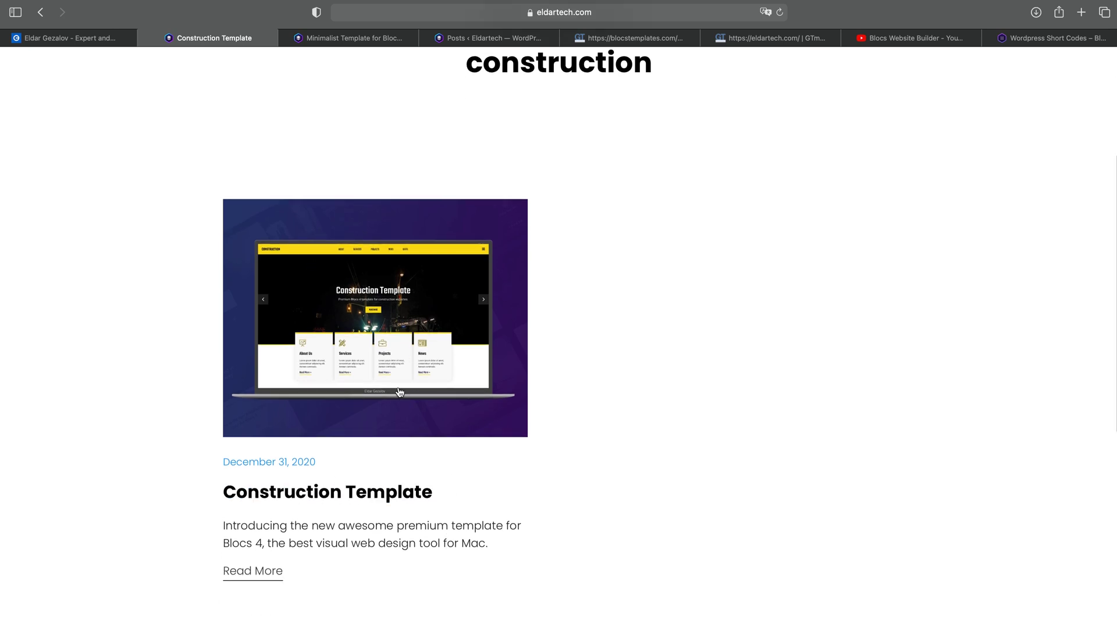
# Step: Open the Construction Template result, then return to the Minimalist home page
pyautogui.click(409, 357)
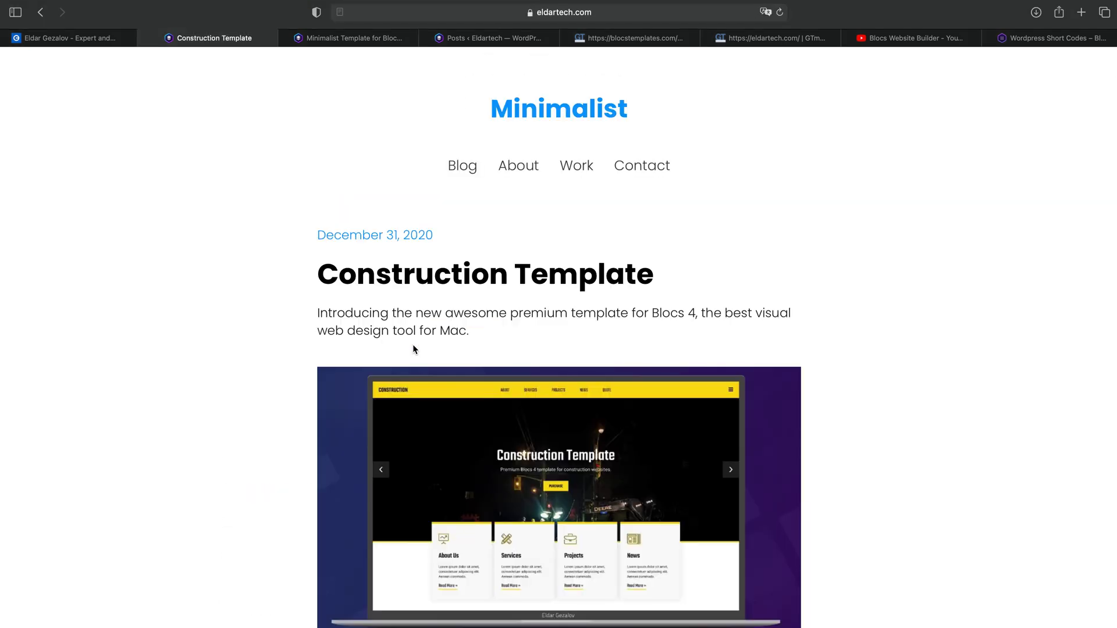
pyautogui.scroll(-20, 414, 349)
pyautogui.scroll(20, 414, 349)
pyautogui.click(561, 119)
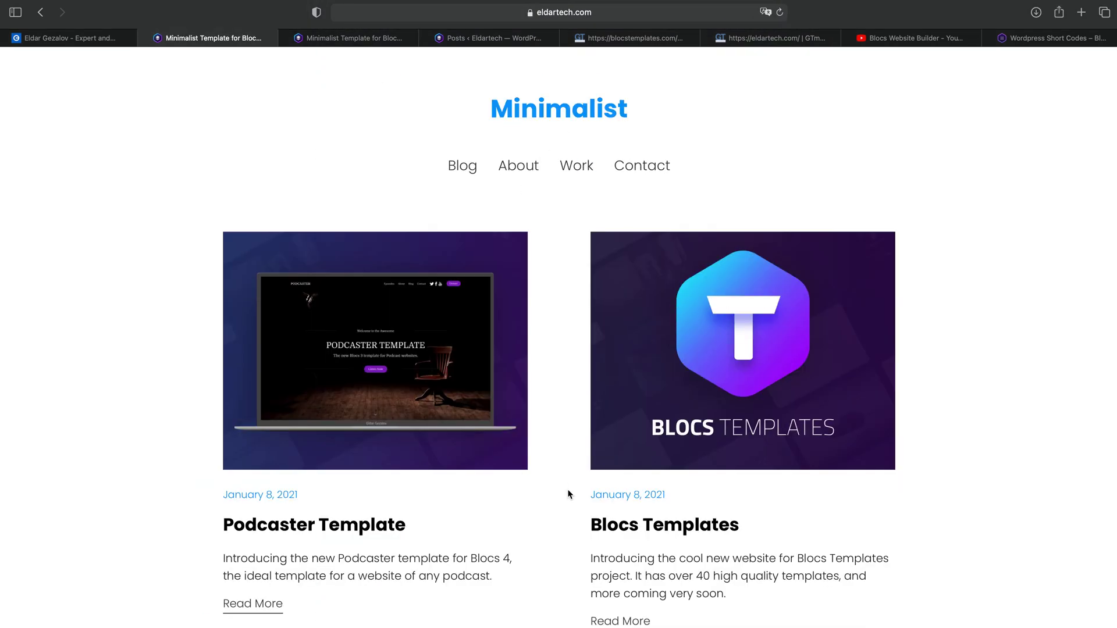
pyautogui.scroll(-8, 568, 495)
pyautogui.scroll(8, 568, 494)
pyautogui.click(531, 171)
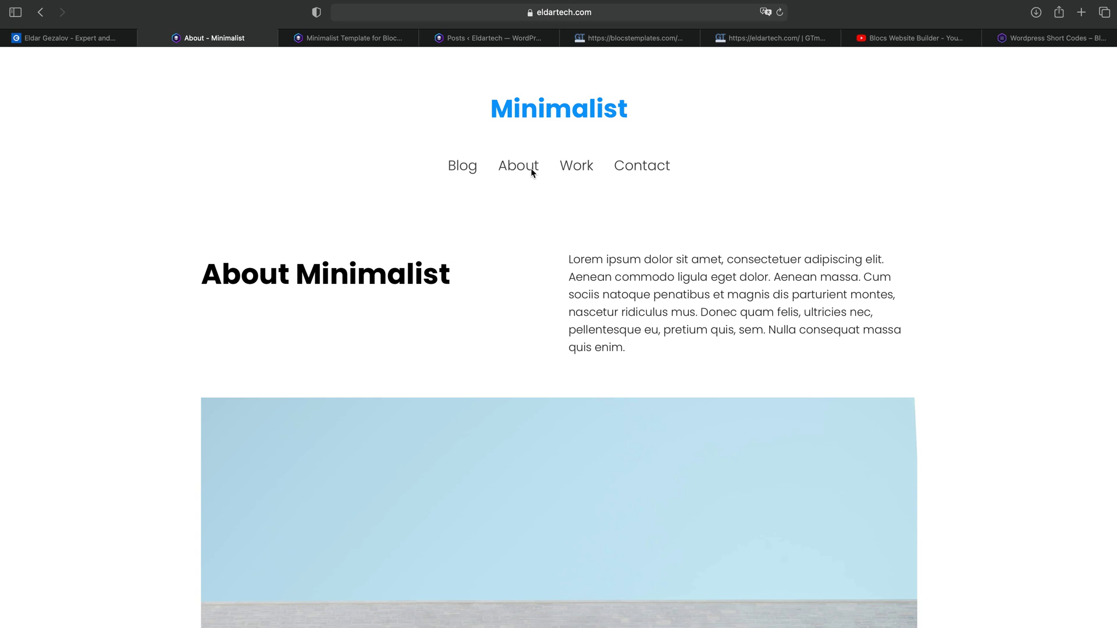
pyautogui.click(570, 166)
pyautogui.click(644, 166)
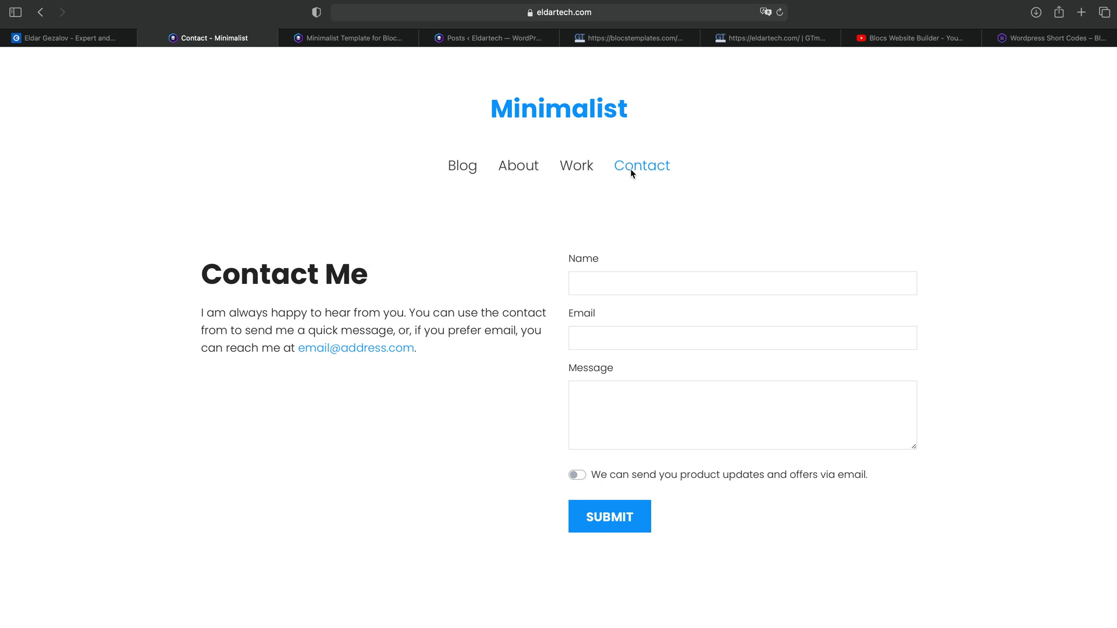
pyautogui.click(473, 166)
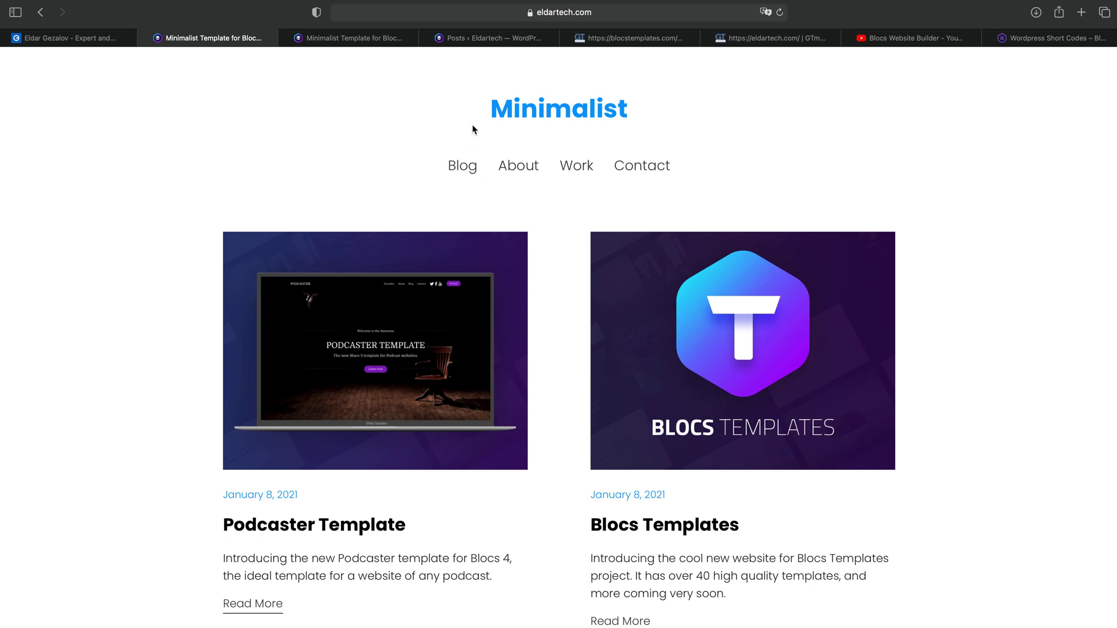
# Step: Check the live Minimalist blog, then start a blank new post from the Posts list
pyautogui.click(478, 39)
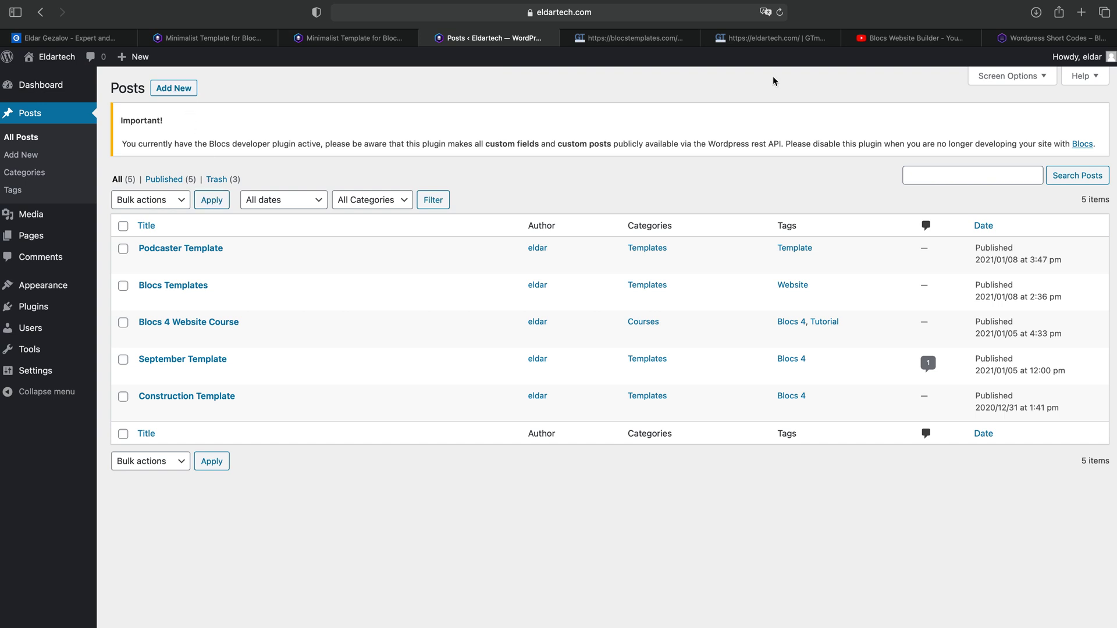
pyautogui.click(250, 39)
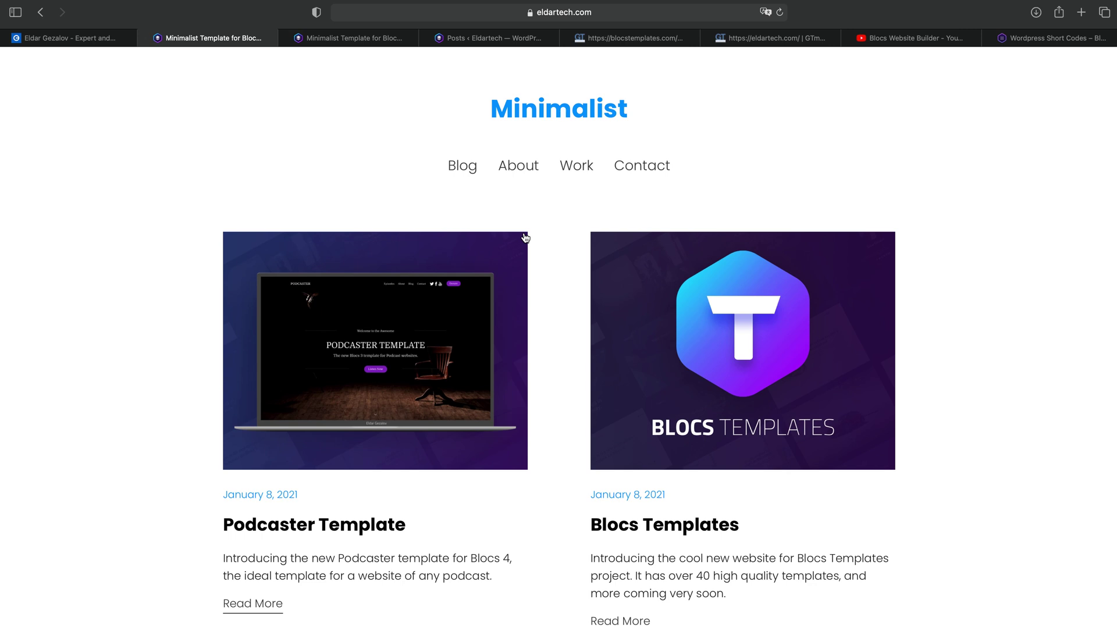
pyautogui.scroll(-5, 525, 238)
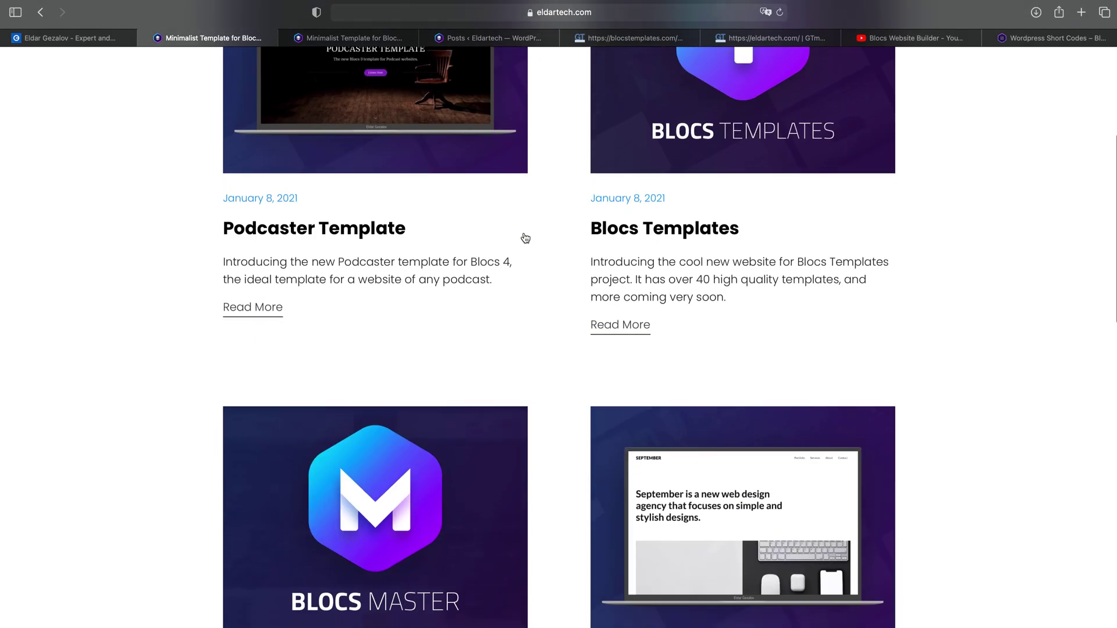
pyautogui.scroll(5, 525, 237)
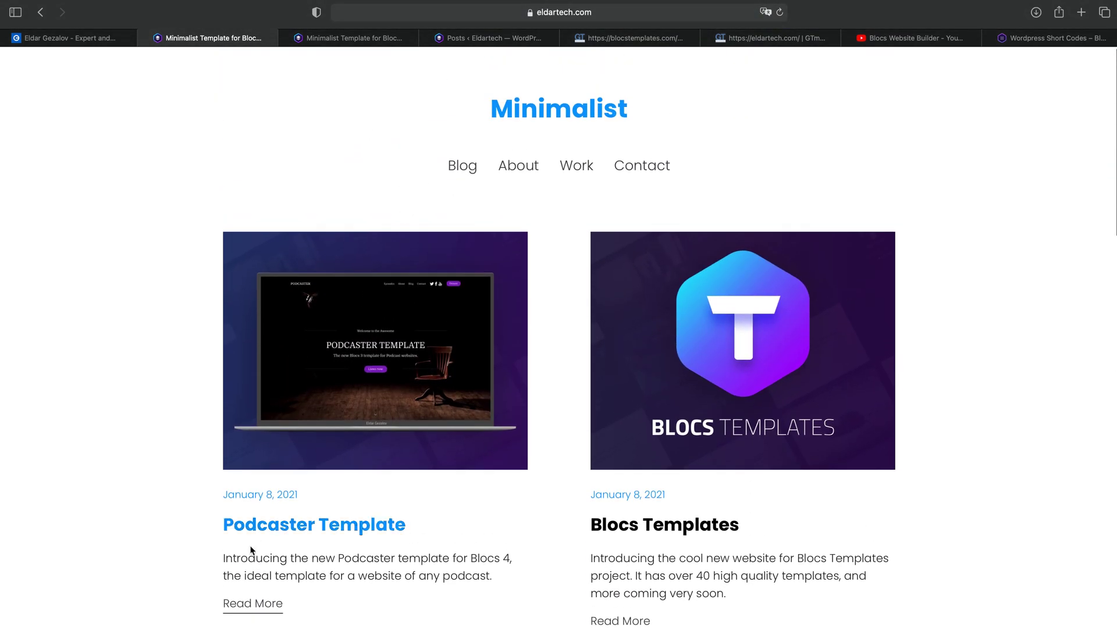
pyautogui.click(456, 38)
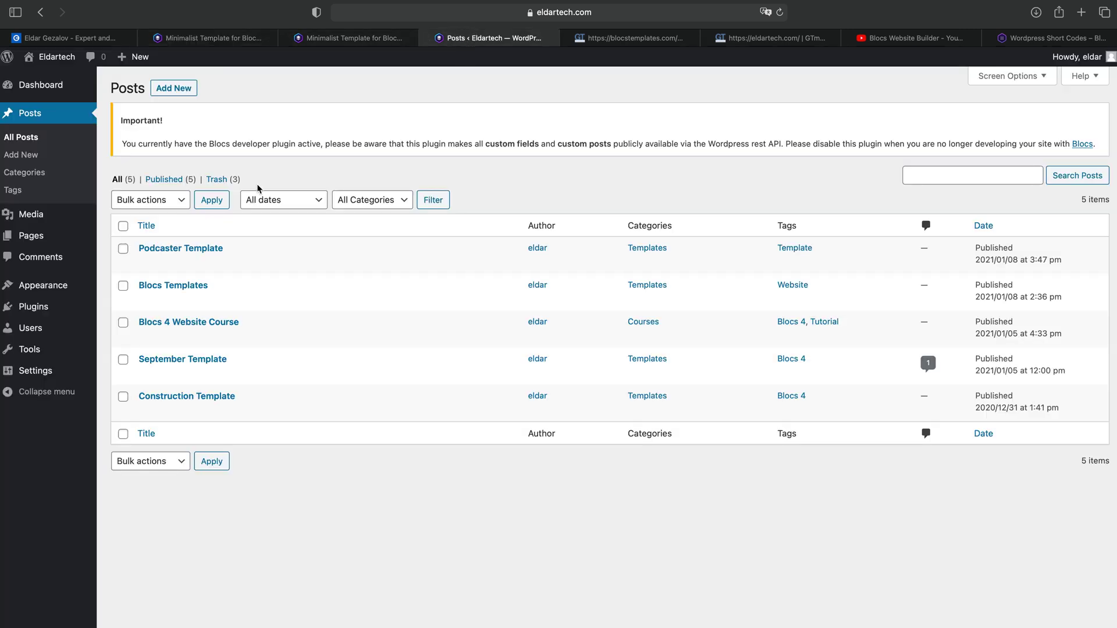
pyautogui.click(174, 89)
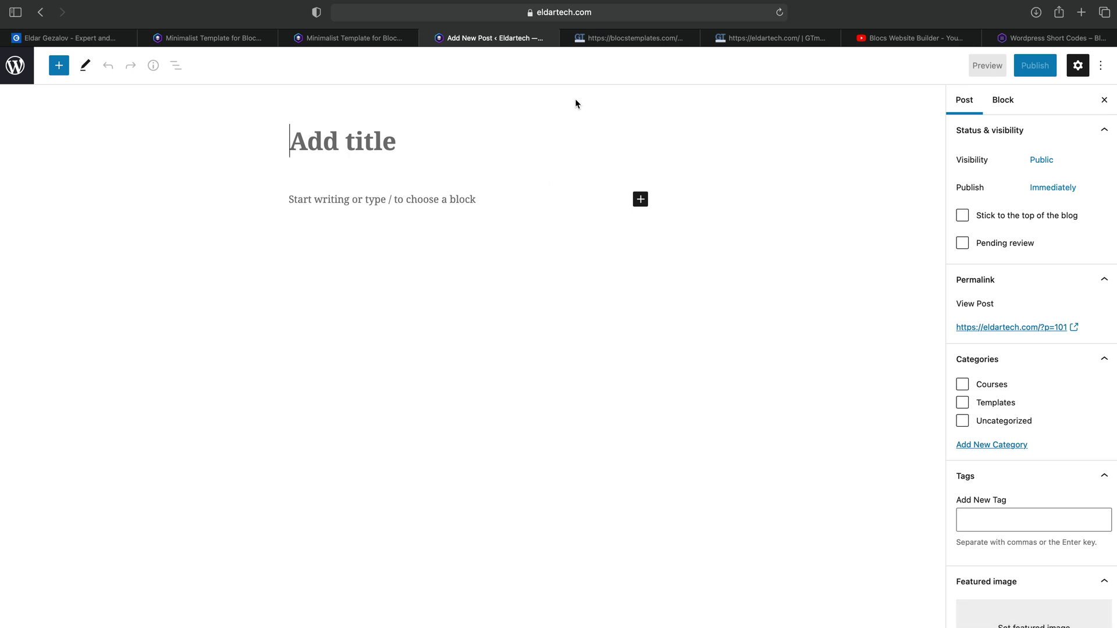
# Step: Title the new post 'Kitchen Template'
pyautogui.write('Kitchen TEmplate')
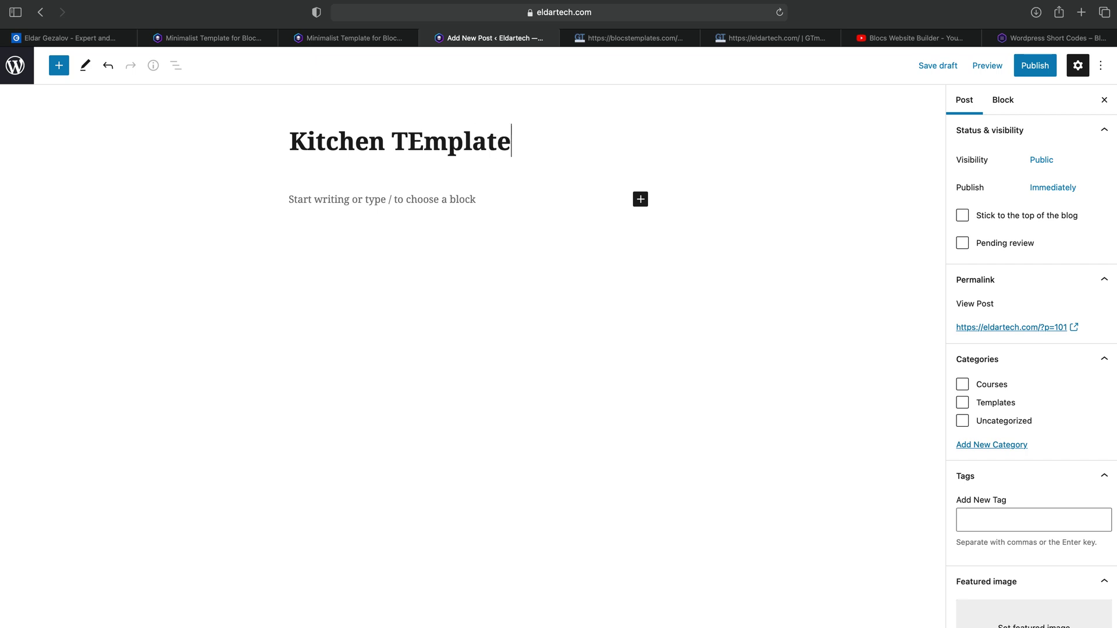
pyautogui.press('BackSpace')
pyautogui.press('BackSpace')
pyautogui.press('BackSpace')
pyautogui.press('BackSpace')
pyautogui.press('BackSpace')
pyautogui.press('BackSpace')
pyautogui.press('BackSpace')
pyautogui.write('emplate')
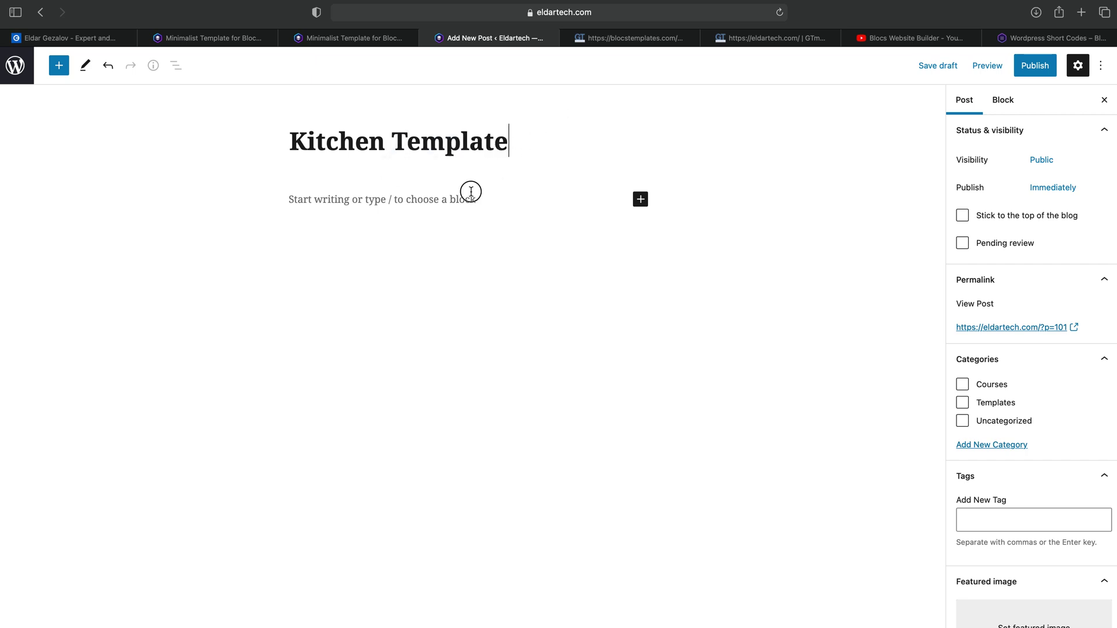
pyautogui.click(471, 192)
# Step: Copy the Podcaster Template description from the live blog into the first paragraph
pyautogui.click(251, 39)
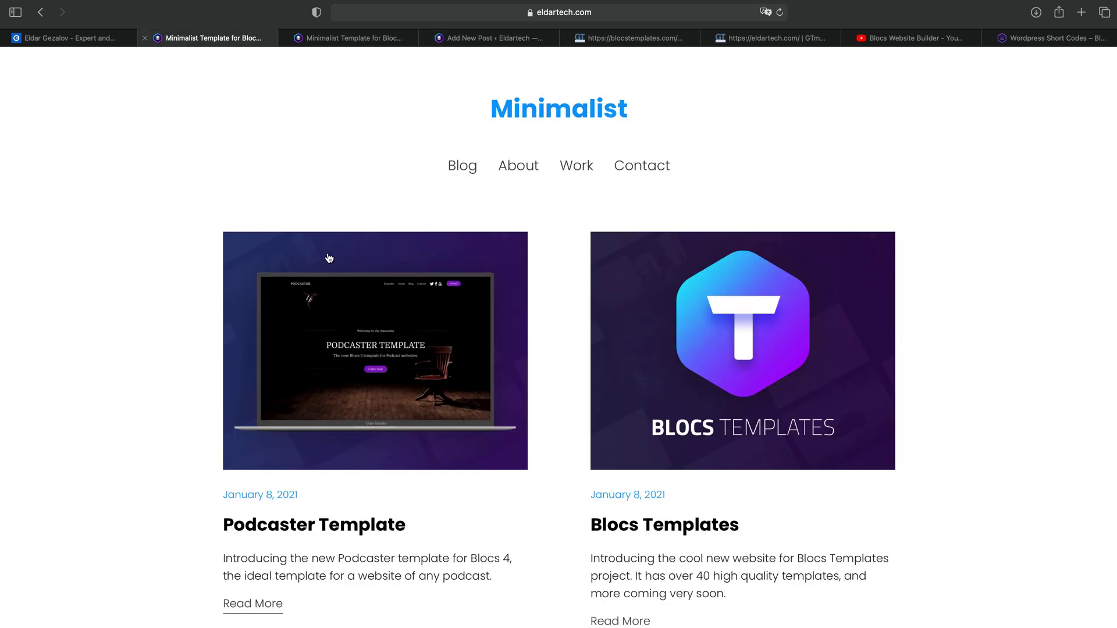
pyautogui.moveTo(492, 575); pyautogui.dragTo(220, 554)
pyautogui.press('super+c')
pyautogui.hotkey('ctrl', 'Tab')
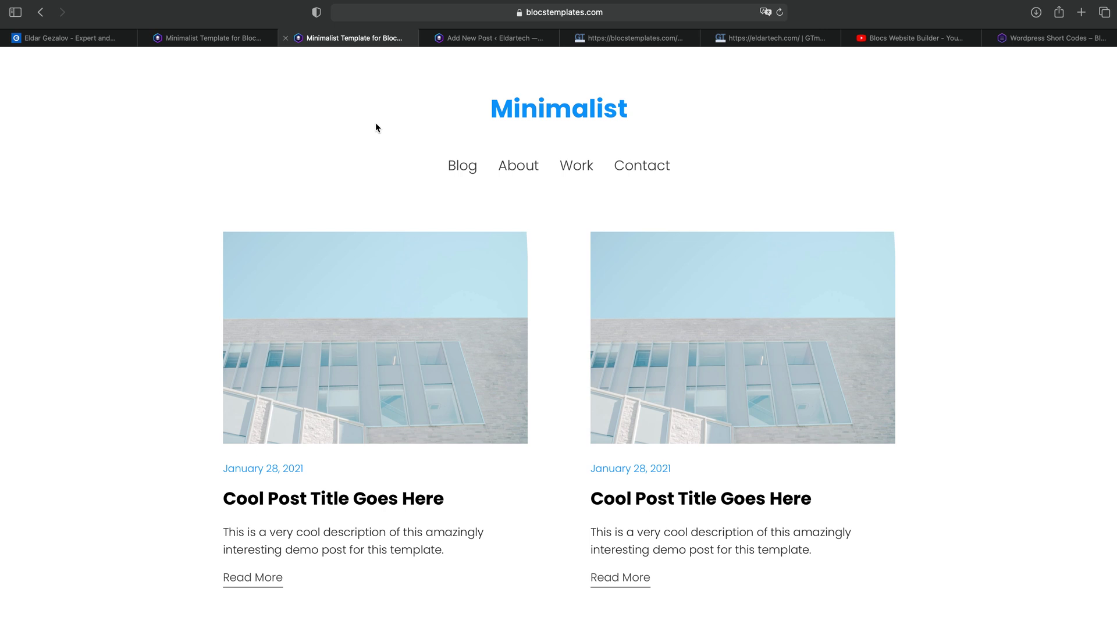
pyautogui.click(511, 39)
pyautogui.press('super+v')
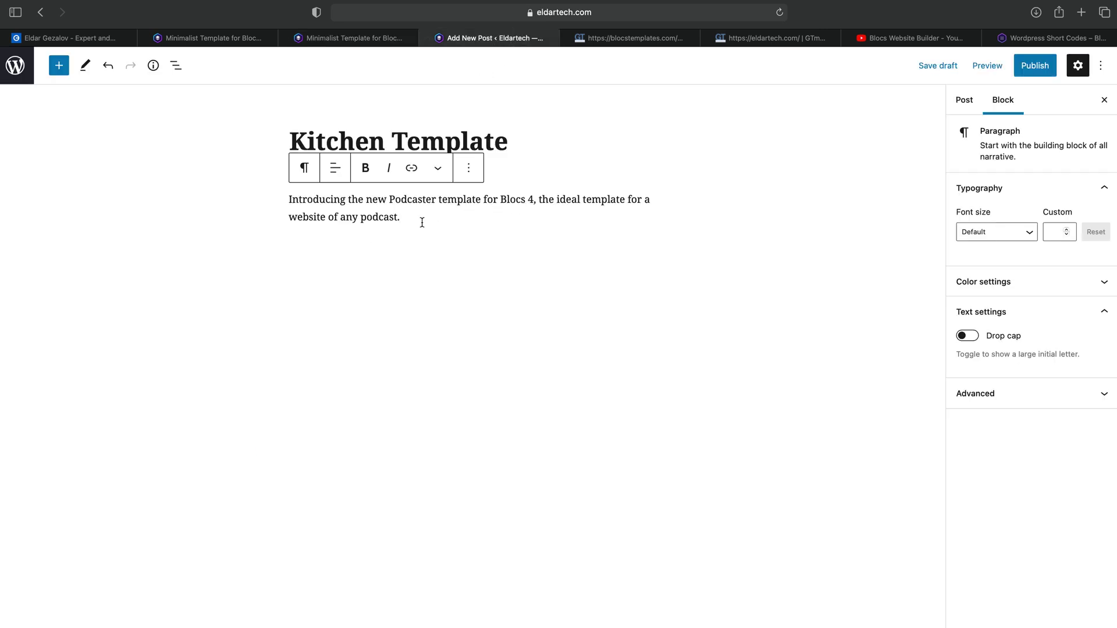
# Step: Set the intro paragraph to Medium font size and add an empty paragraph below
pyautogui.moveTo(413, 217); pyautogui.dragTo(282, 190)
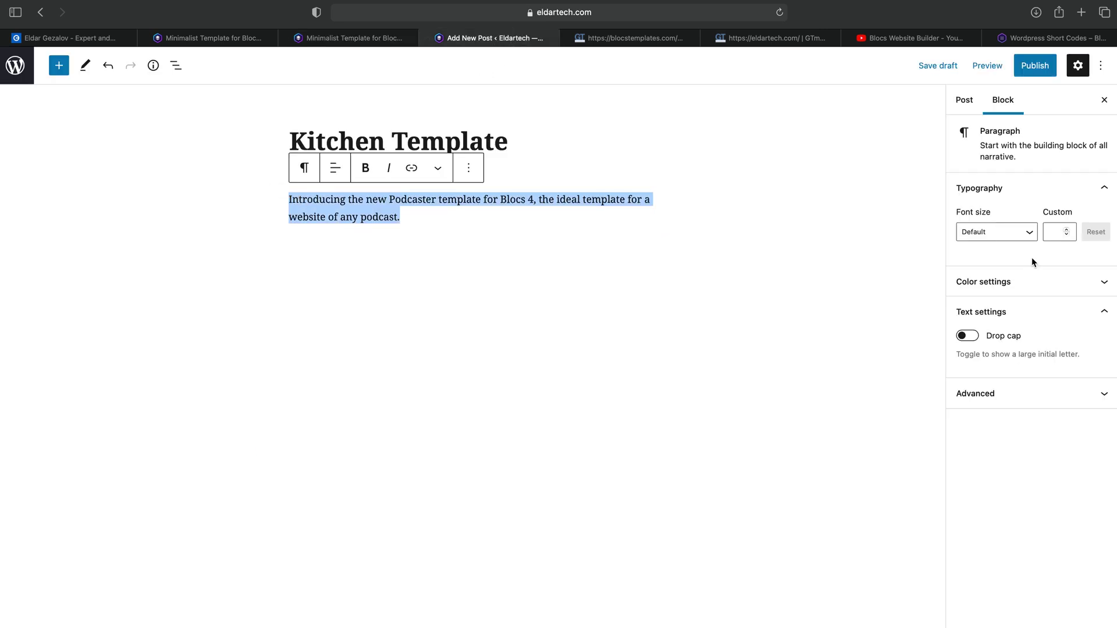
pyautogui.click(979, 237)
pyautogui.click(989, 334)
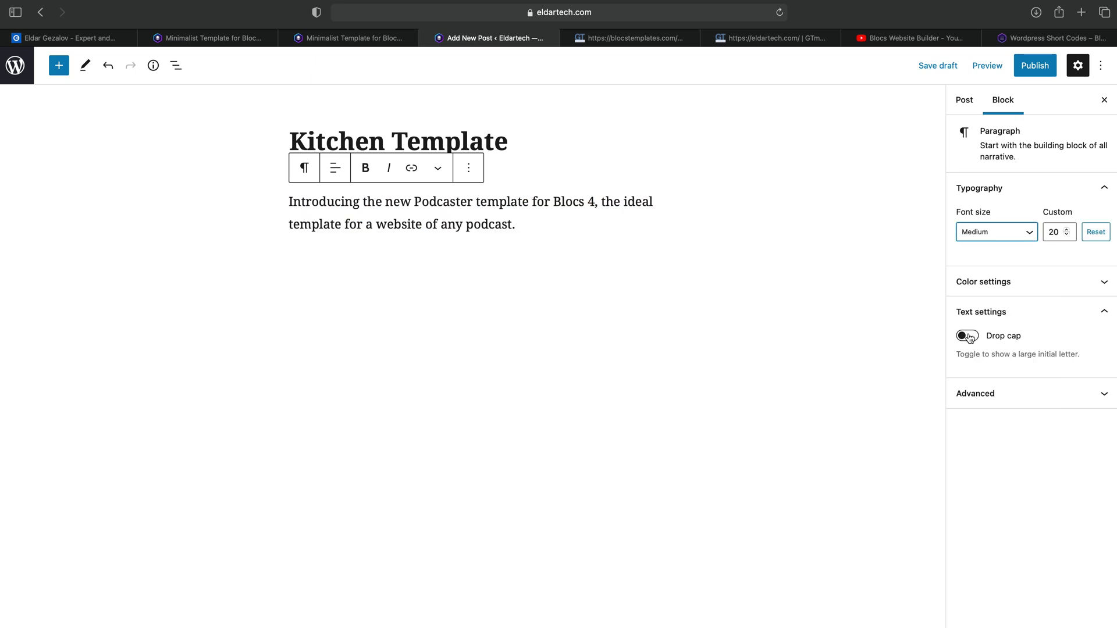
pyautogui.click(524, 226)
pyautogui.press('Return')
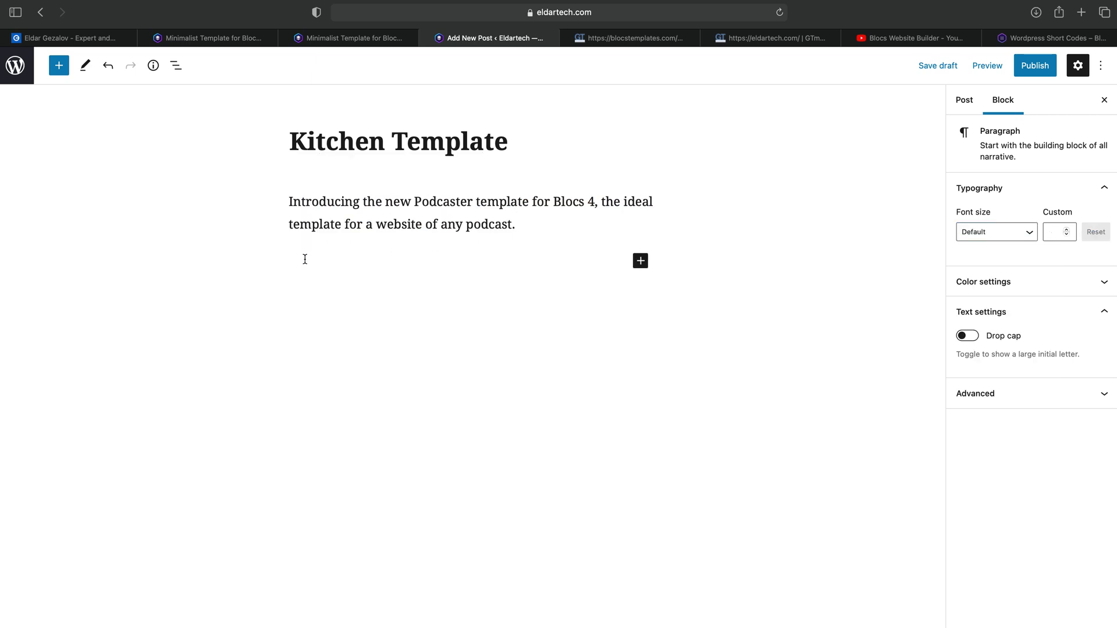
# Step: Insert the Barista Coffee template image from the Media Library, followed by an empty paragraph
pyautogui.click(640, 261)
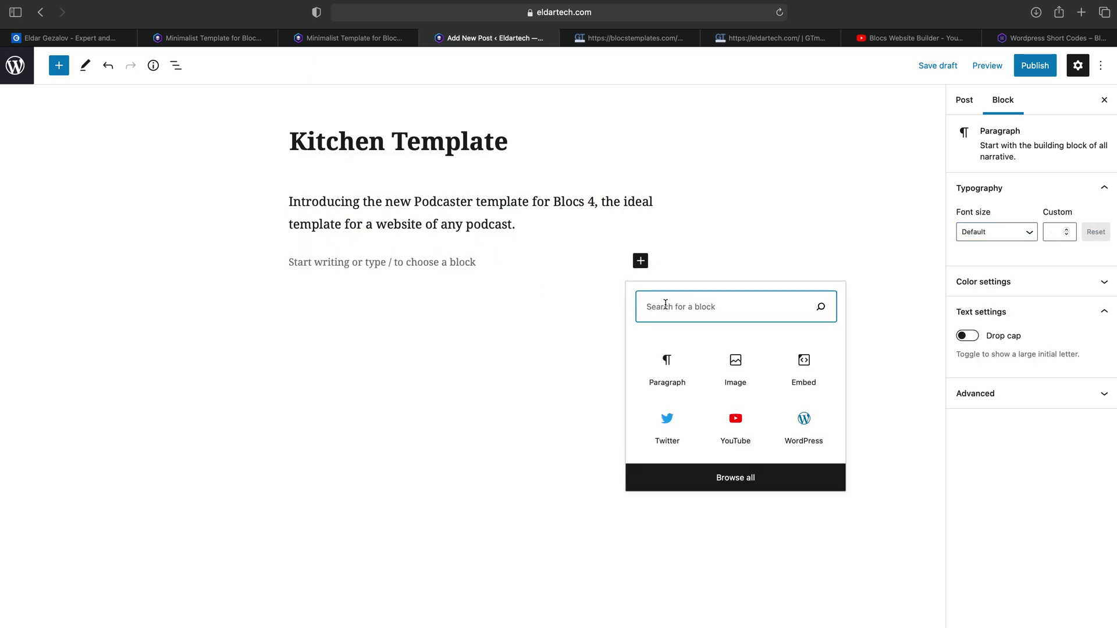
pyautogui.click(740, 368)
pyautogui.click(377, 342)
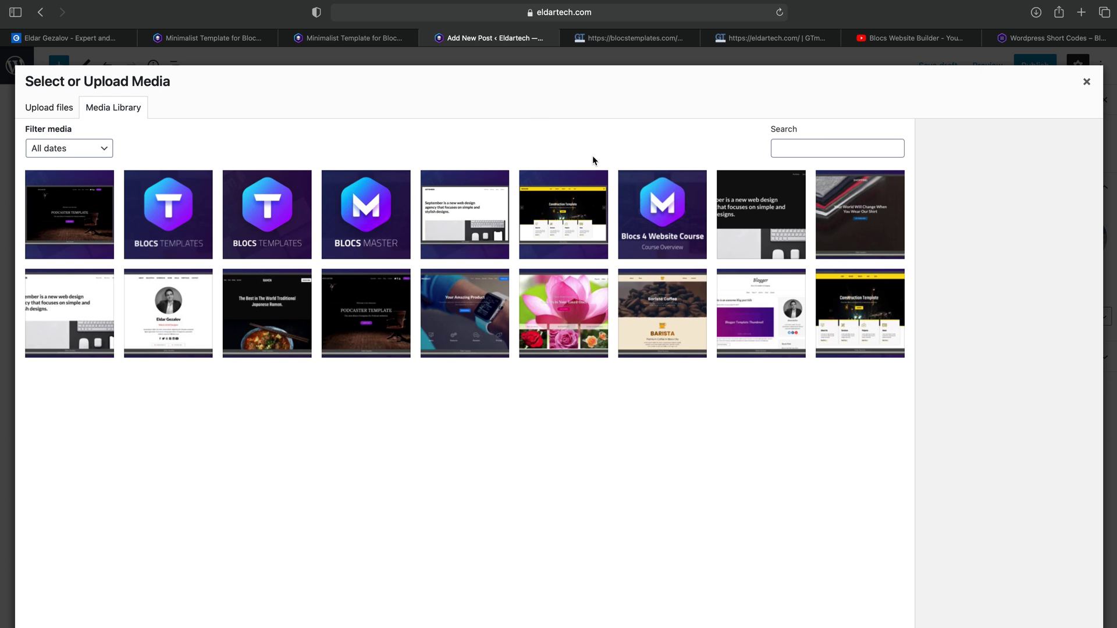
pyautogui.click(653, 325)
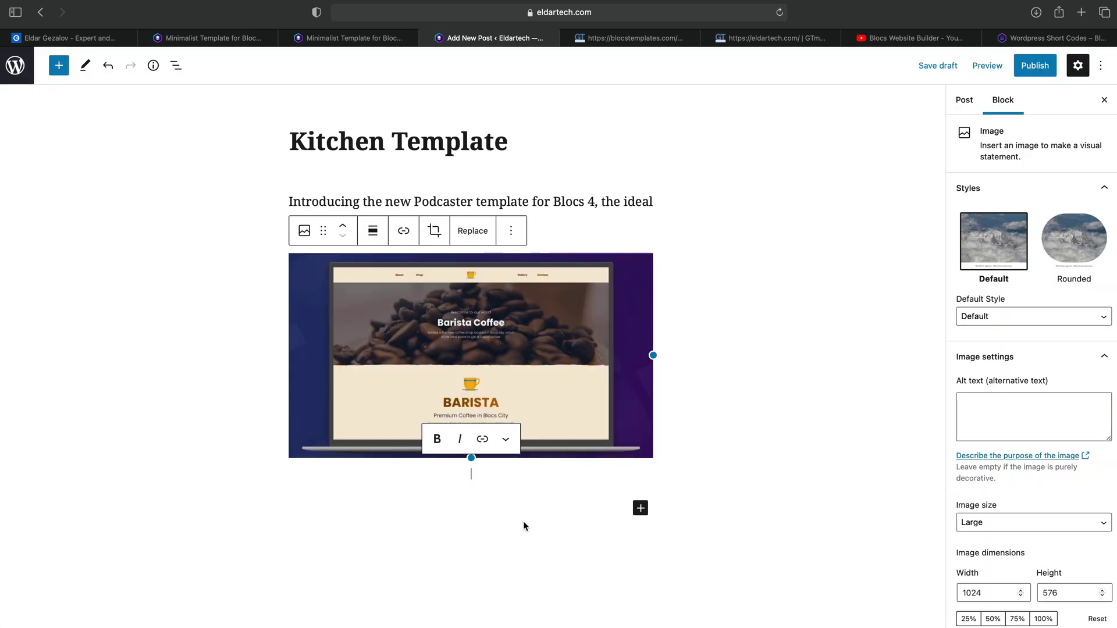
pyautogui.click(501, 516)
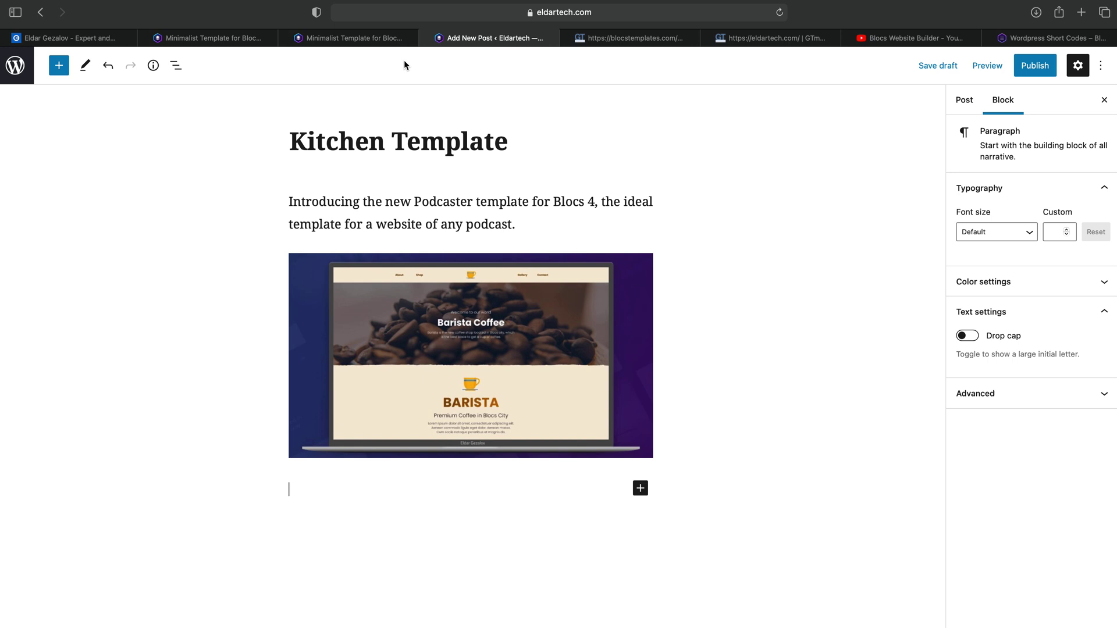
# Step: Copy the four Lorem ipsum body paragraphs from the live Podcaster Template post
pyautogui.click(209, 38)
pyautogui.scroll(-3, 645, 205)
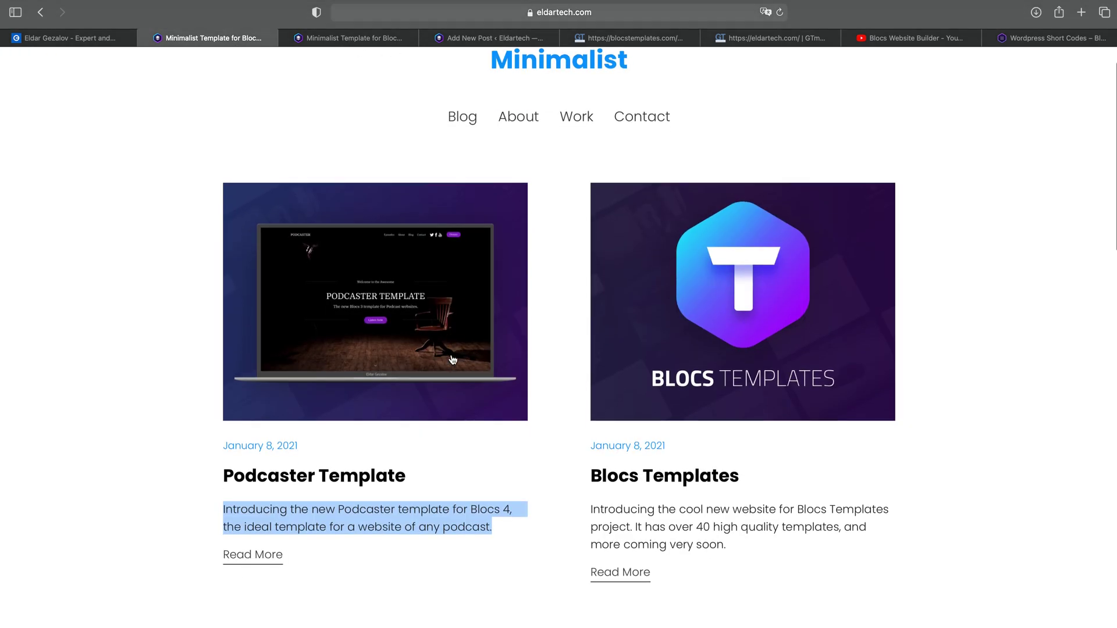
pyautogui.click(354, 152)
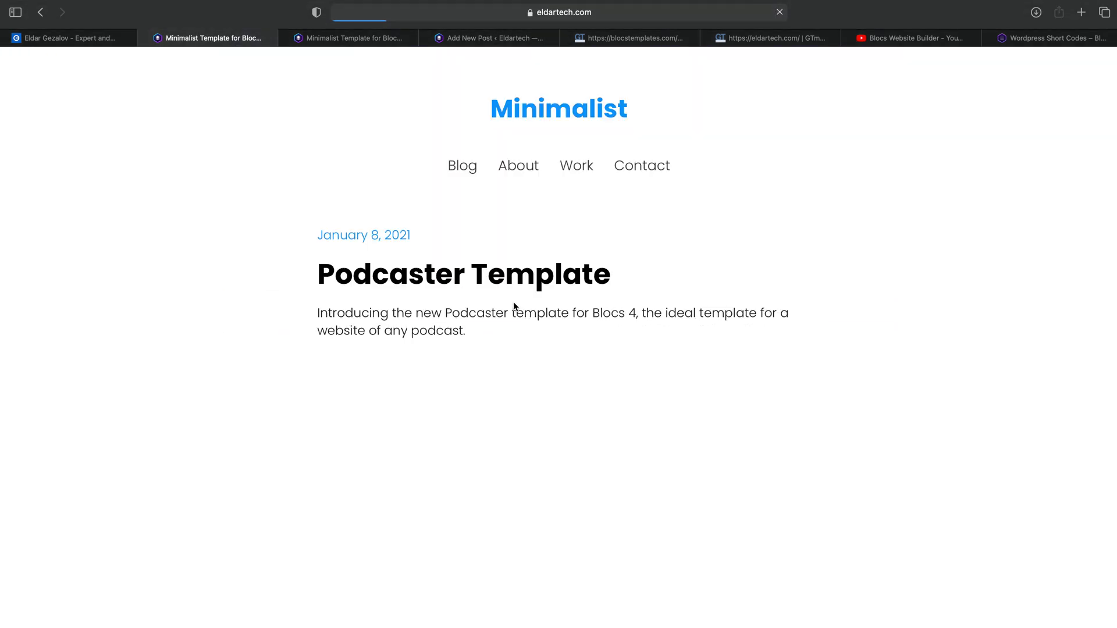
pyautogui.scroll(-7, 513, 307)
pyautogui.moveTo(318, 281); pyautogui.dragTo(776, 579)
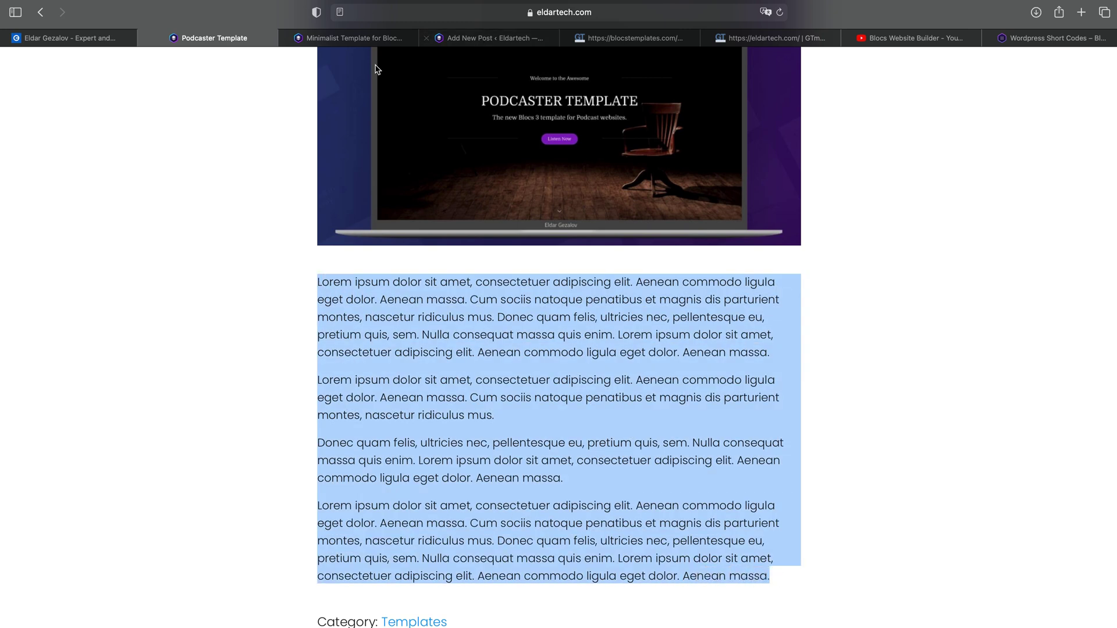
pyautogui.press('super+c')
pyautogui.click(511, 39)
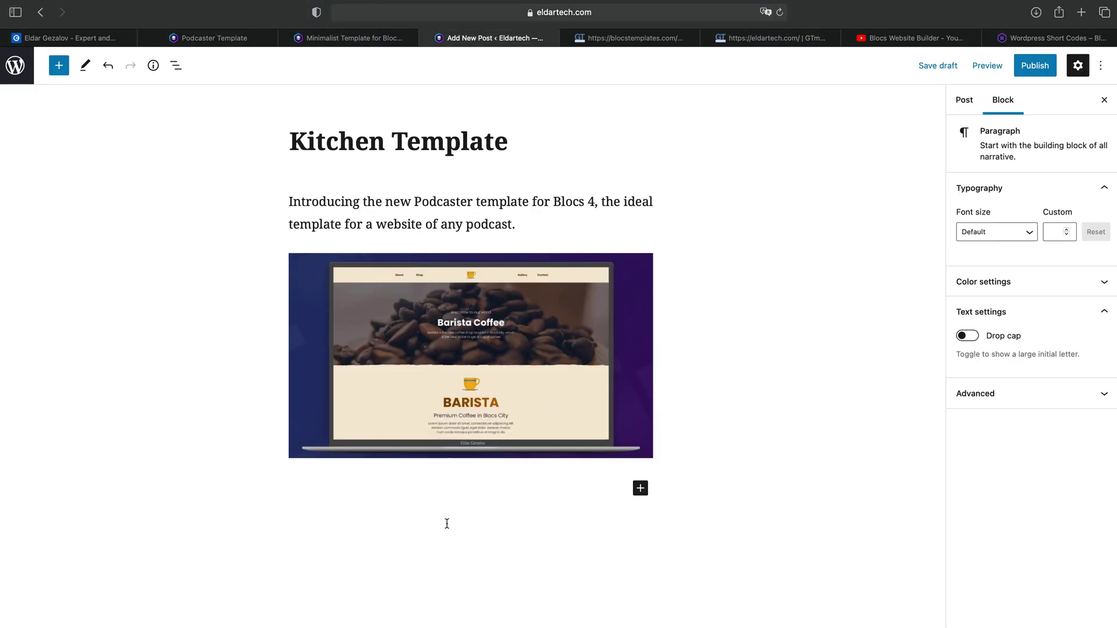
# Step: Paste the Lorem ipsum body below the image and change 'Podcaster' to 'Kitchen' in the intro
pyautogui.press('super+v')
pyautogui.scroll(10, 648, 373)
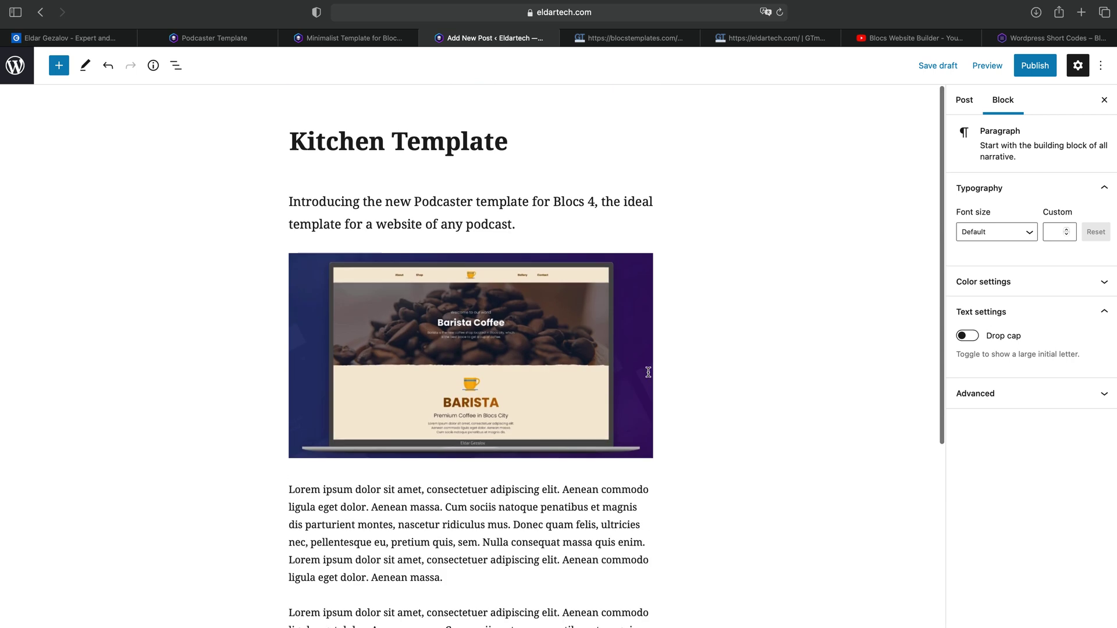
pyautogui.click(521, 211)
pyautogui.press('super+a')
pyautogui.doubleClick(446, 202)
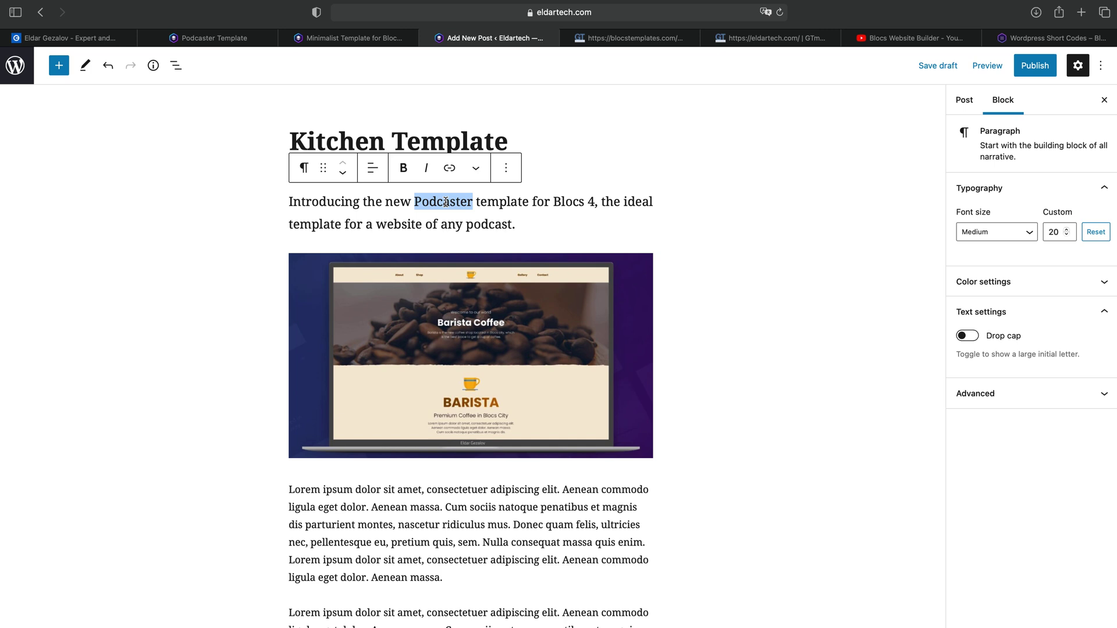
pyautogui.write('Kitchen')
pyautogui.press('super+a')
pyautogui.press('super+c')
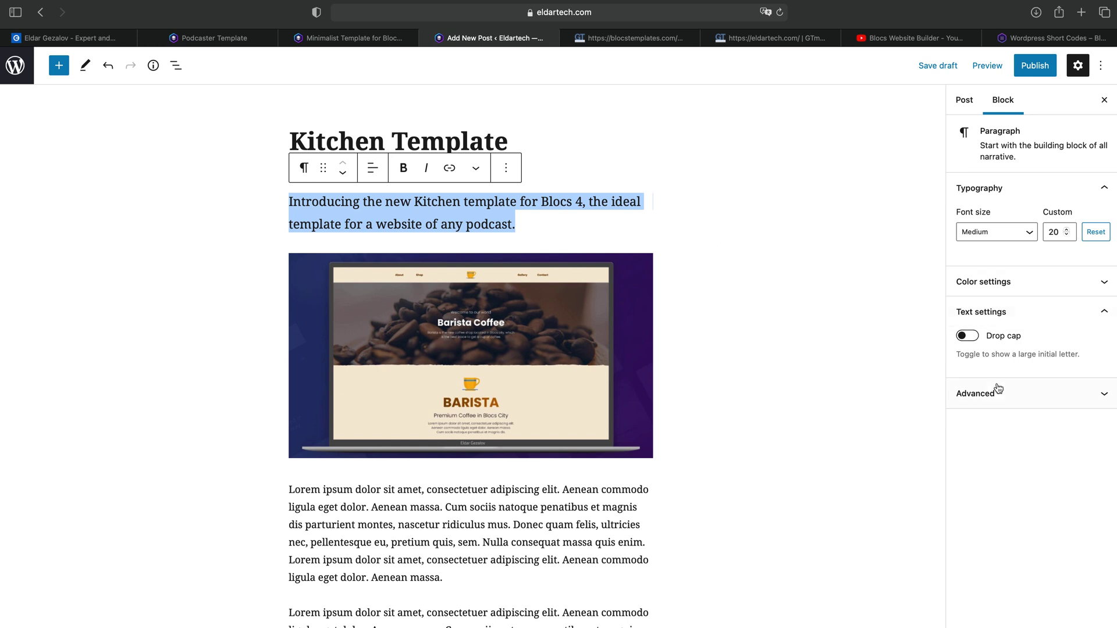
pyautogui.click(844, 336)
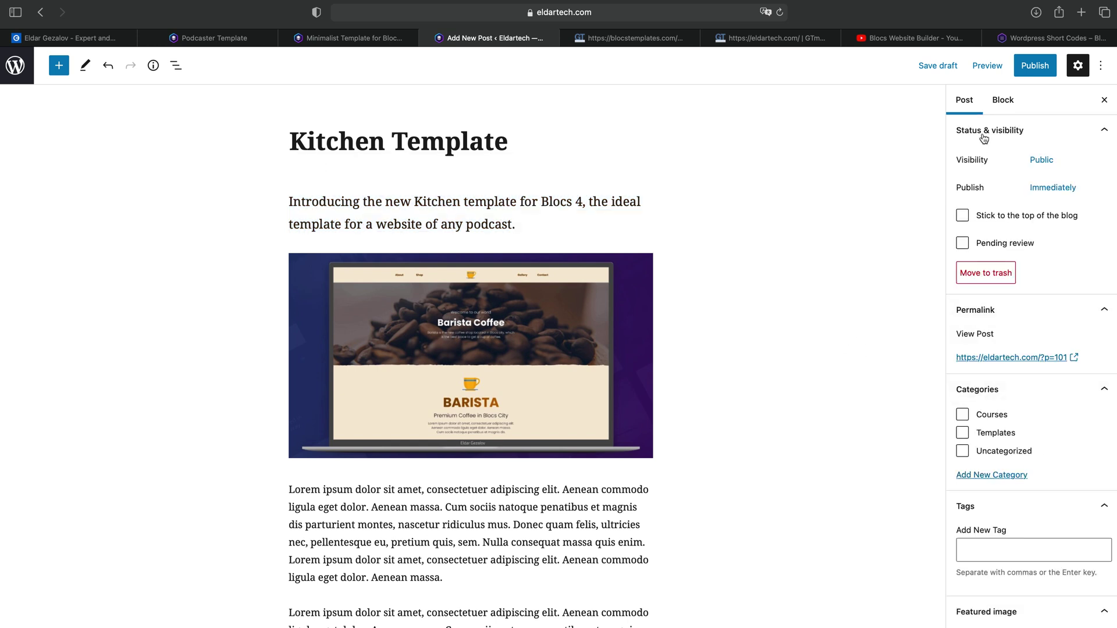
# Step: File the post under Templates, tag it Template and Blocs 4, and open the featured image picker
pyautogui.scroll(-3, 1067, 279)
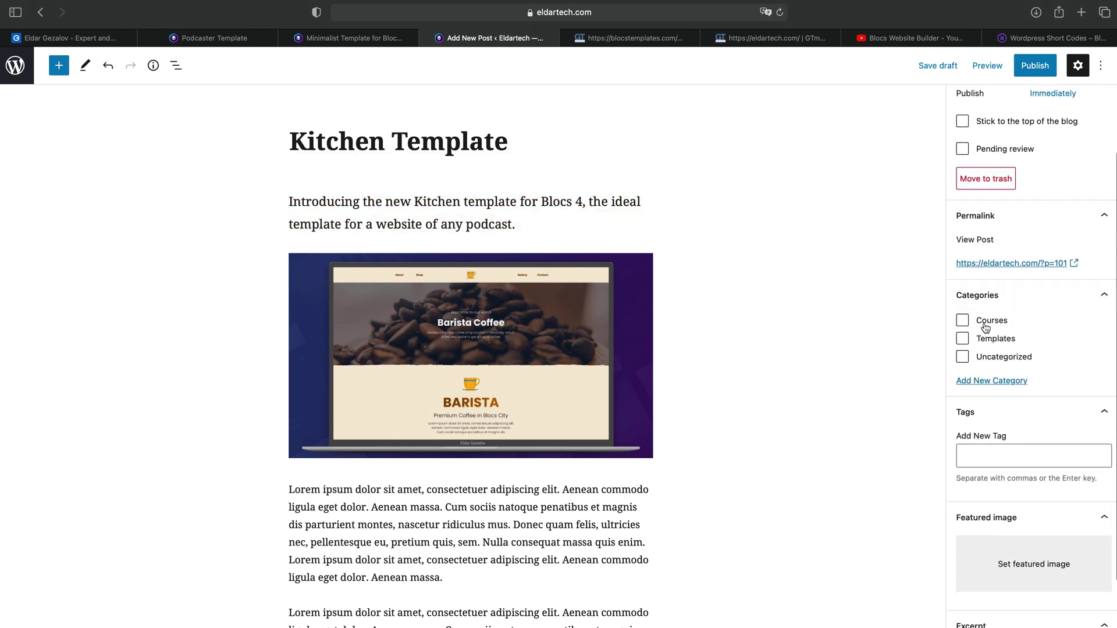
pyautogui.click(964, 339)
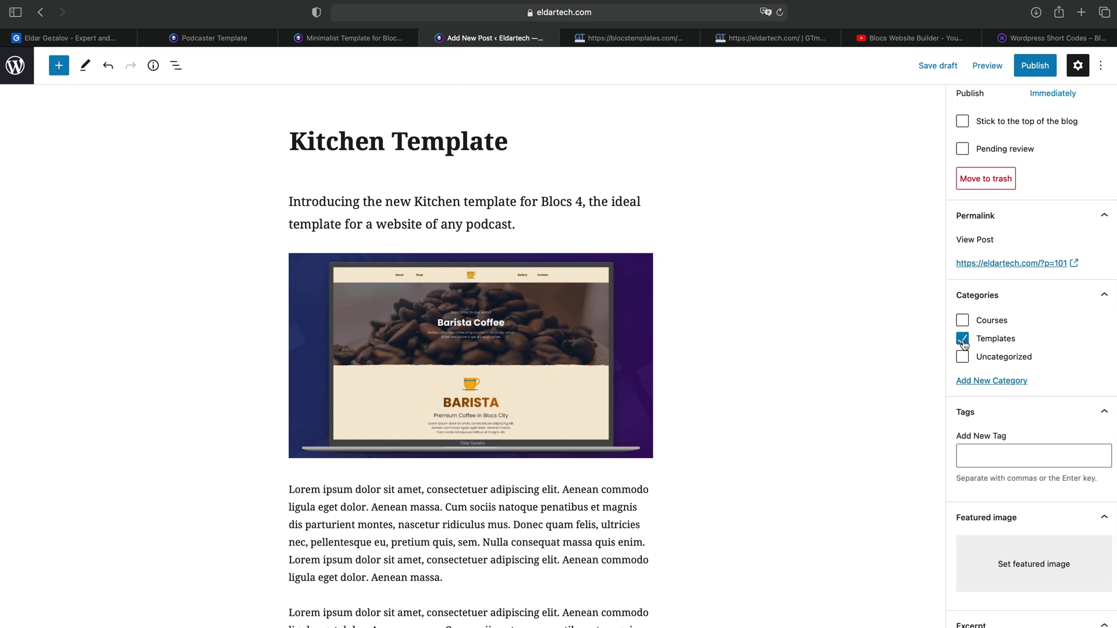
pyautogui.click(988, 453)
pyautogui.write('Template')
pyautogui.press('Return')
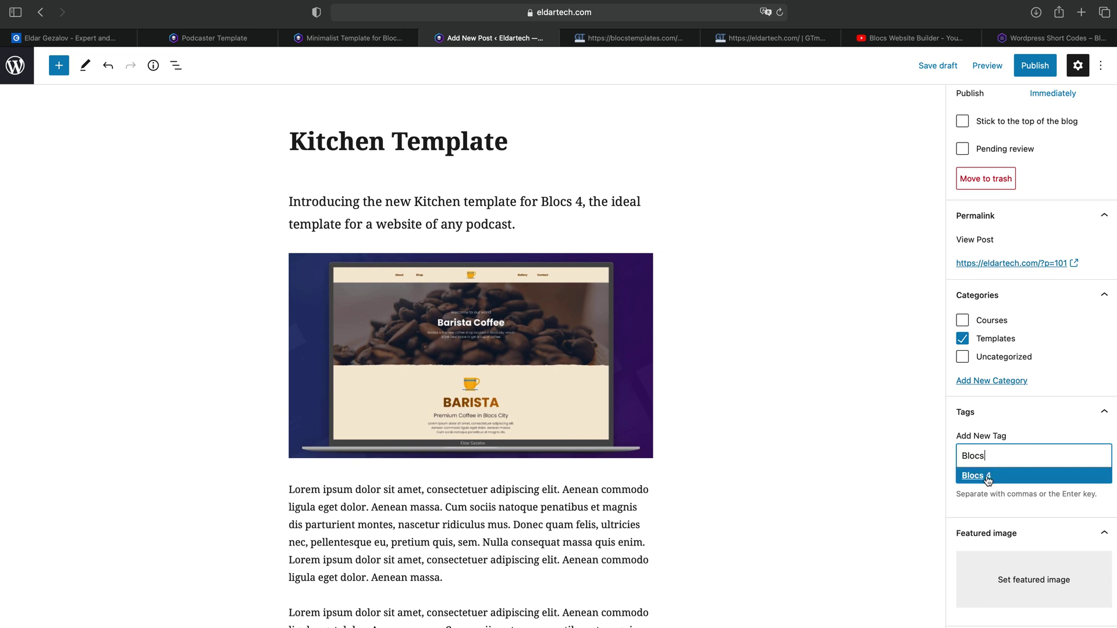
pyautogui.click(978, 475)
pyautogui.scroll(-3, 1026, 506)
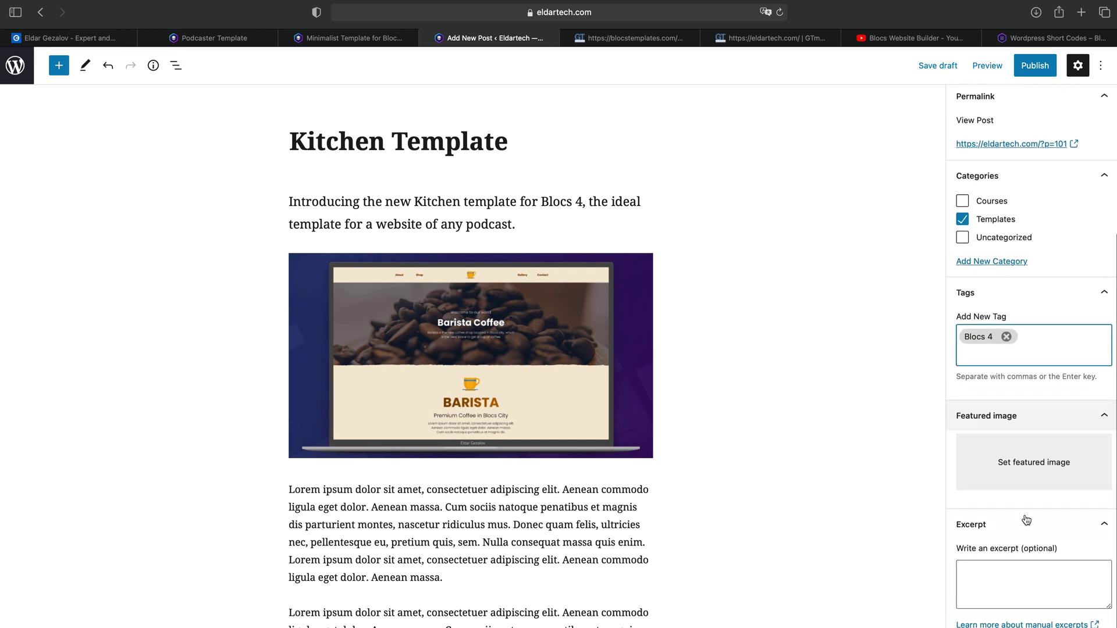
pyautogui.click(1034, 464)
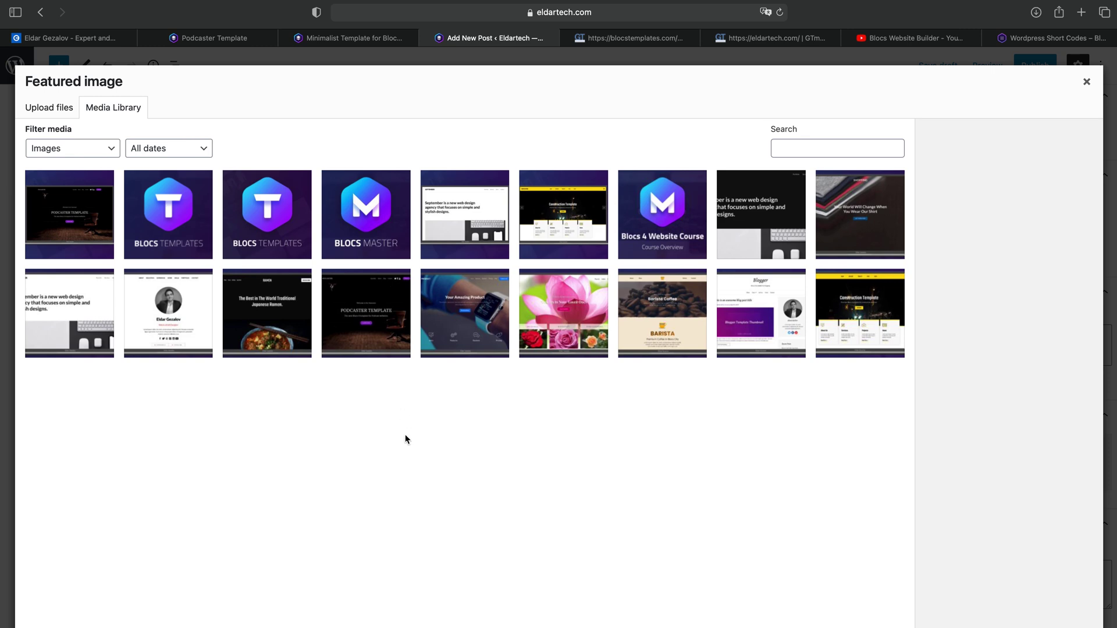
# Step: Upload kitchen-blocs-store.jpg and set it as the Kitchen Template post's featured image
pyautogui.click(53, 111)
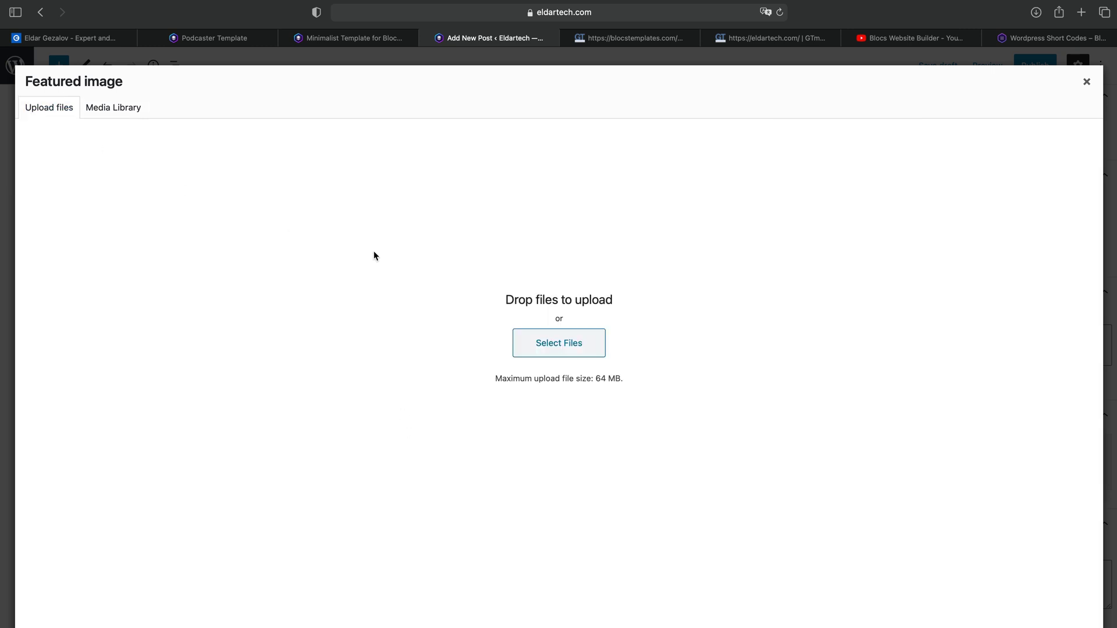
pyautogui.click(568, 349)
pyautogui.scroll(-8, 559, 350)
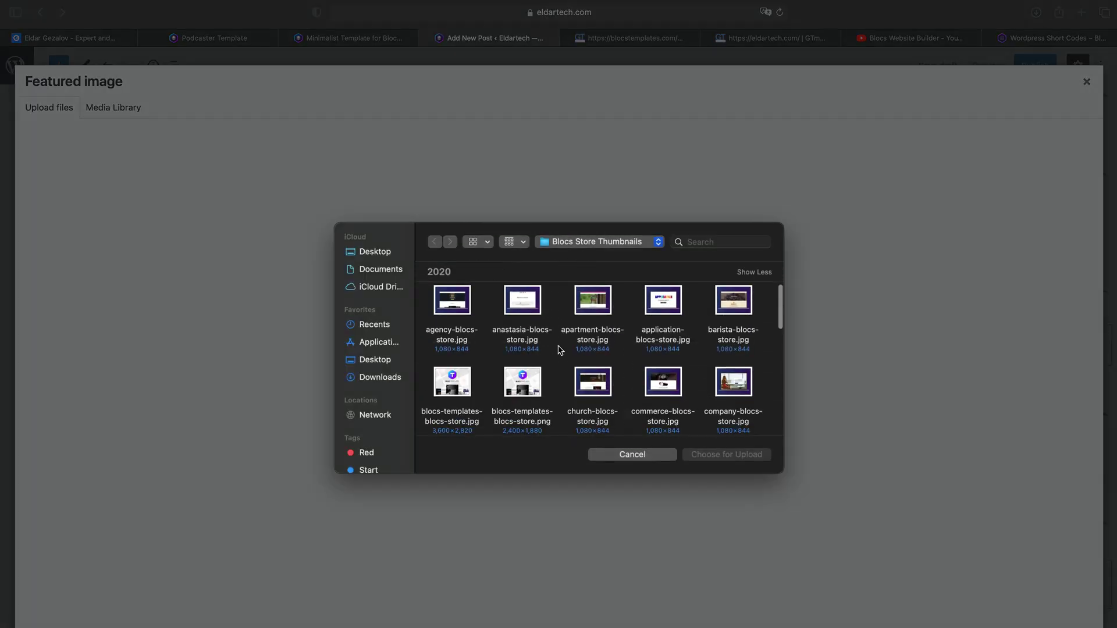
pyautogui.scroll(-3, 560, 350)
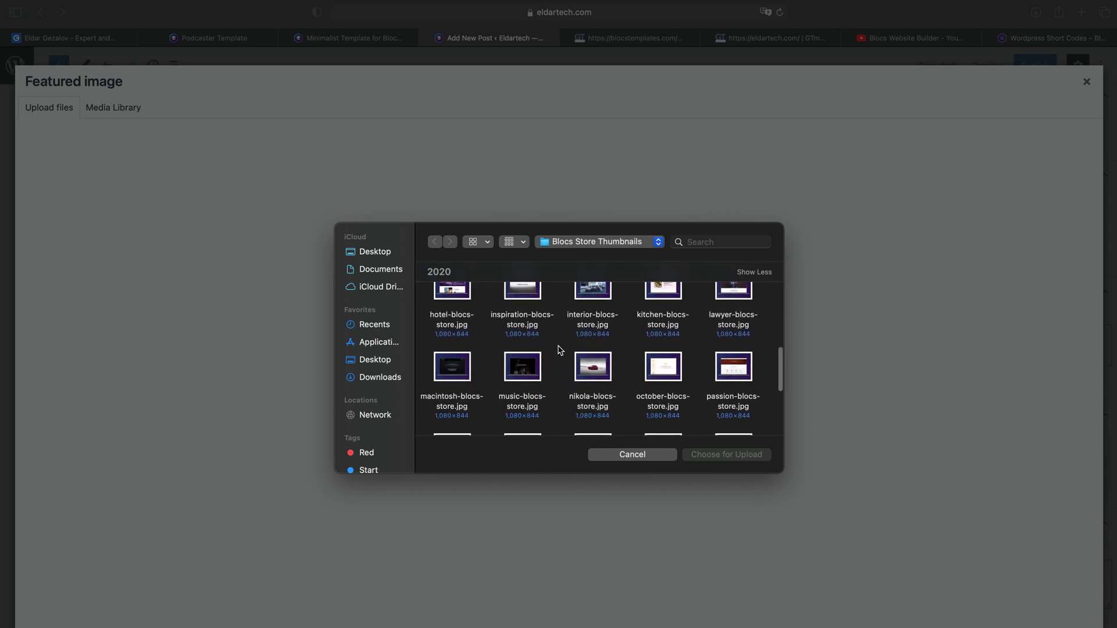
pyautogui.doubleClick(665, 341)
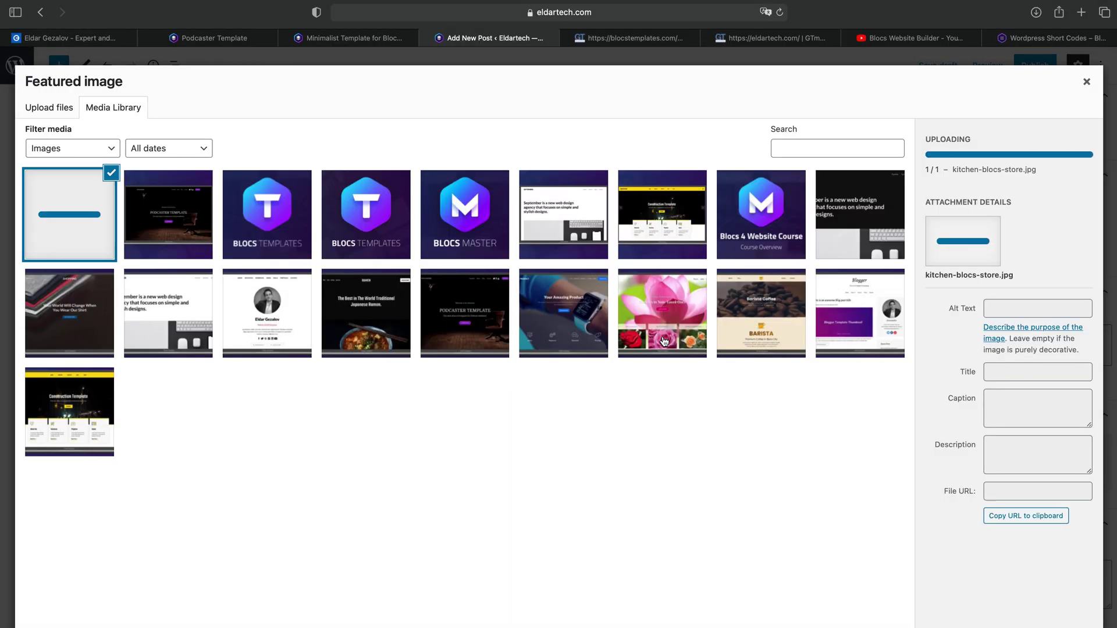
pyautogui.click(1065, 622)
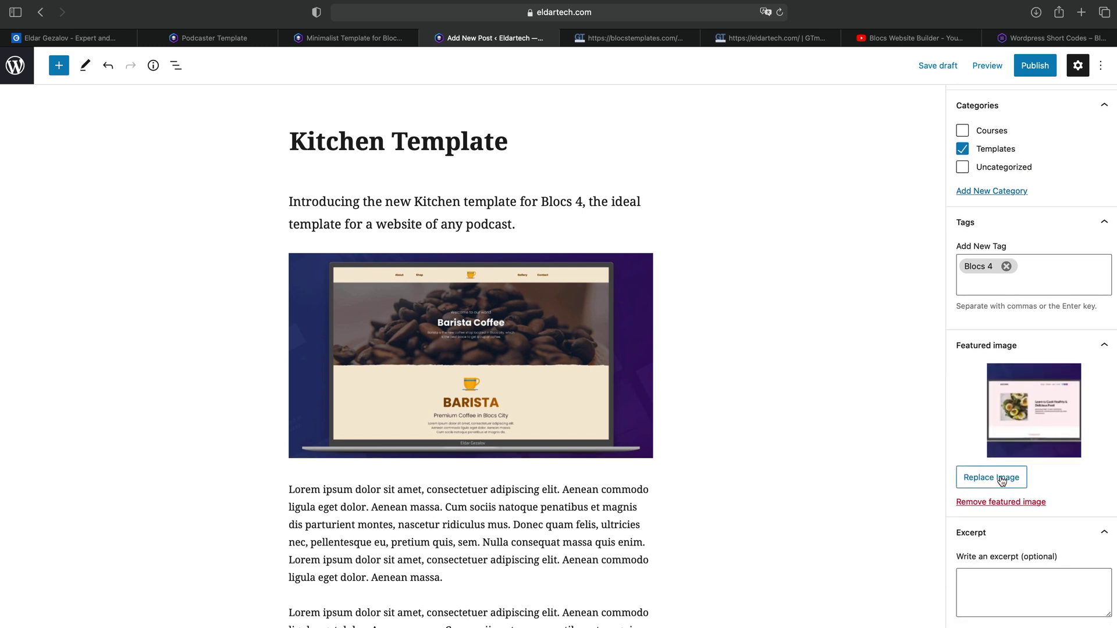
# Step: Paste the intro sentence into the Kitchen Template post's Excerpt box
pyautogui.scroll(-2, 1012, 512)
pyautogui.click(1031, 514)
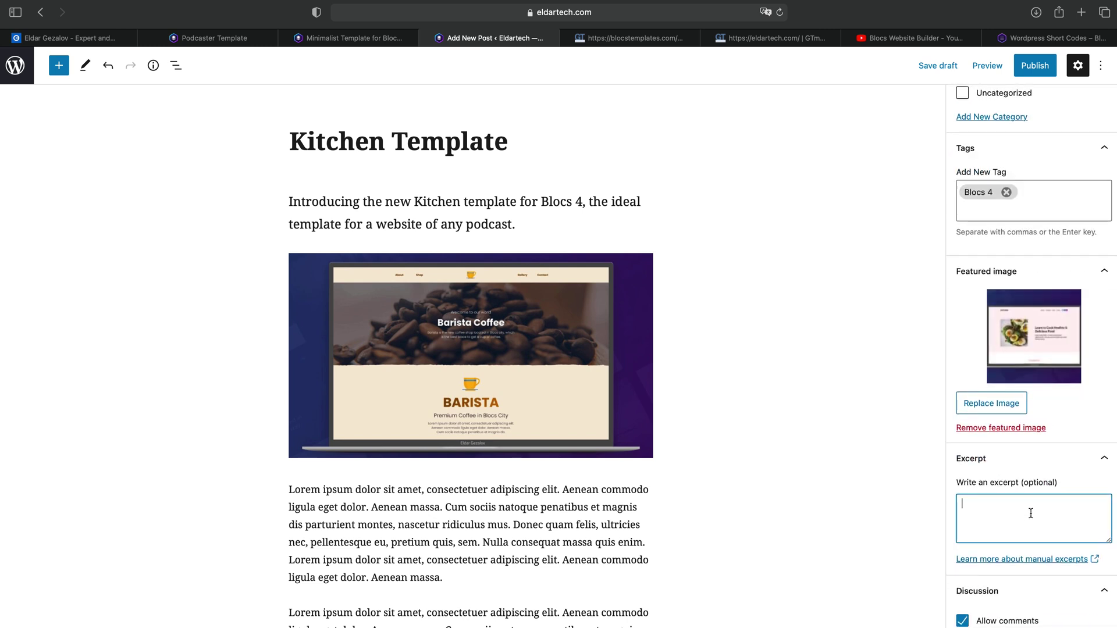
pyautogui.press('super+v')
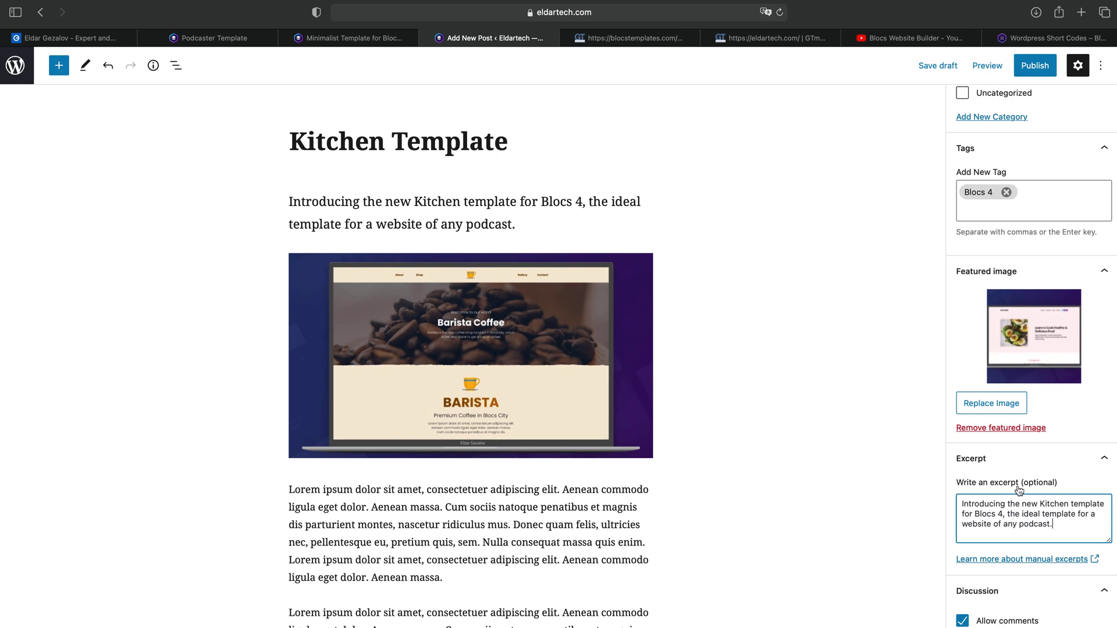
# Step: Review the existing posts' excerpt text on the Podcaster Template blog listing
pyautogui.click(205, 38)
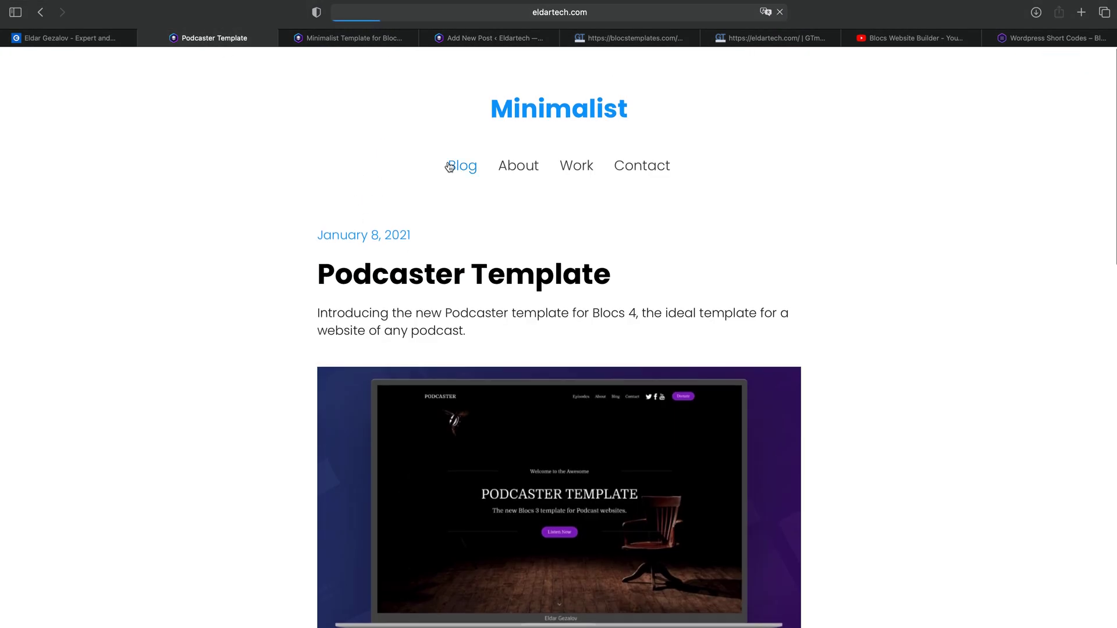
pyautogui.click(450, 167)
pyautogui.scroll(-3, 411, 375)
pyautogui.moveTo(352, 427); pyautogui.dragTo(376, 438)
pyautogui.click(464, 448)
pyautogui.moveTo(654, 426); pyautogui.dragTo(664, 448)
pyautogui.click(663, 449)
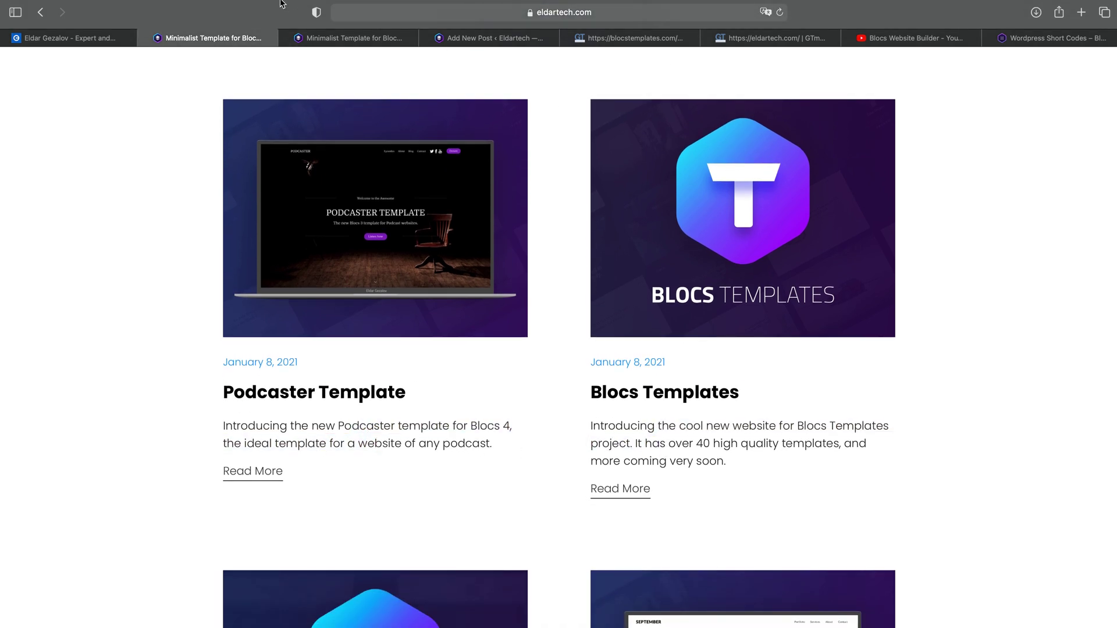
# Step: Publish the Kitchen Template post, then bring up the Minimalist blog page
pyautogui.click(492, 38)
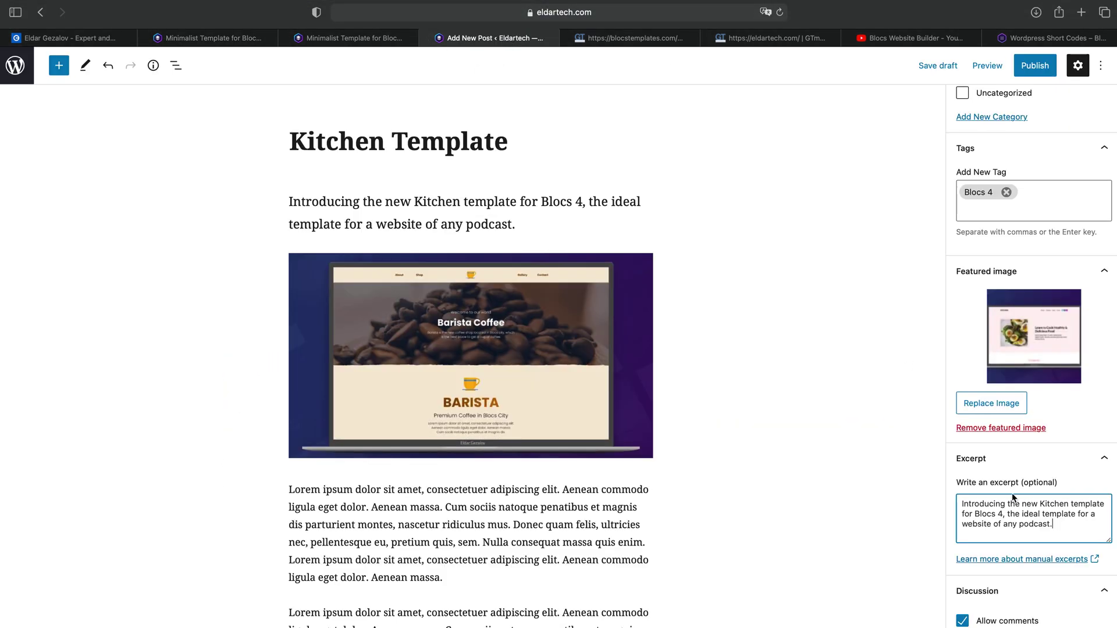
pyautogui.scroll(6, 1013, 498)
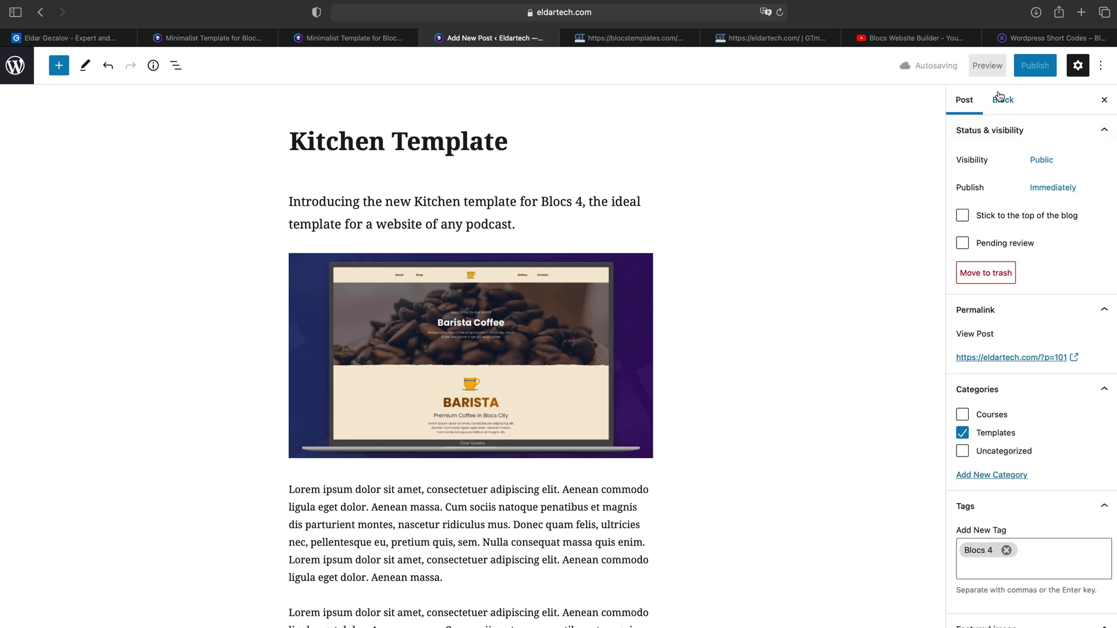
pyautogui.click(1034, 66)
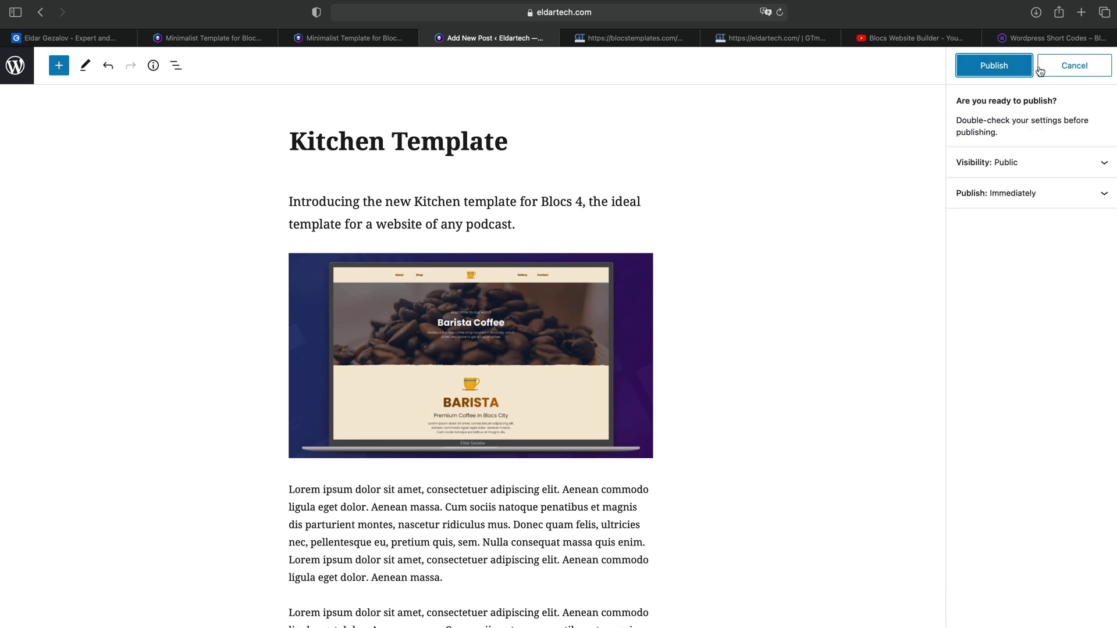
pyautogui.click(1011, 68)
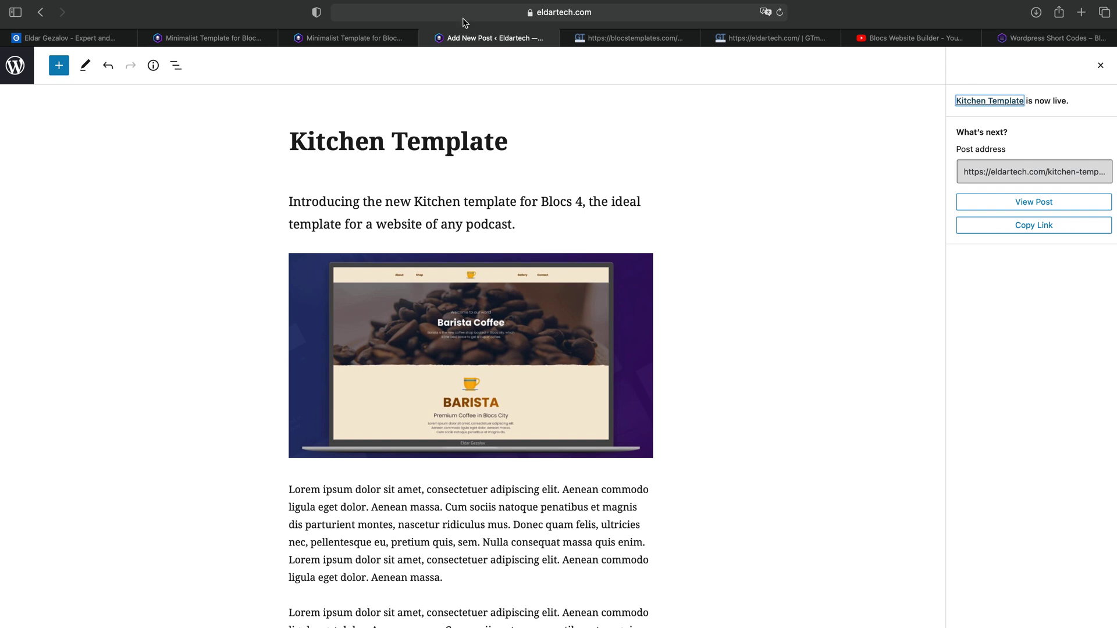
pyautogui.click(209, 38)
pyautogui.scroll(3, 436, 218)
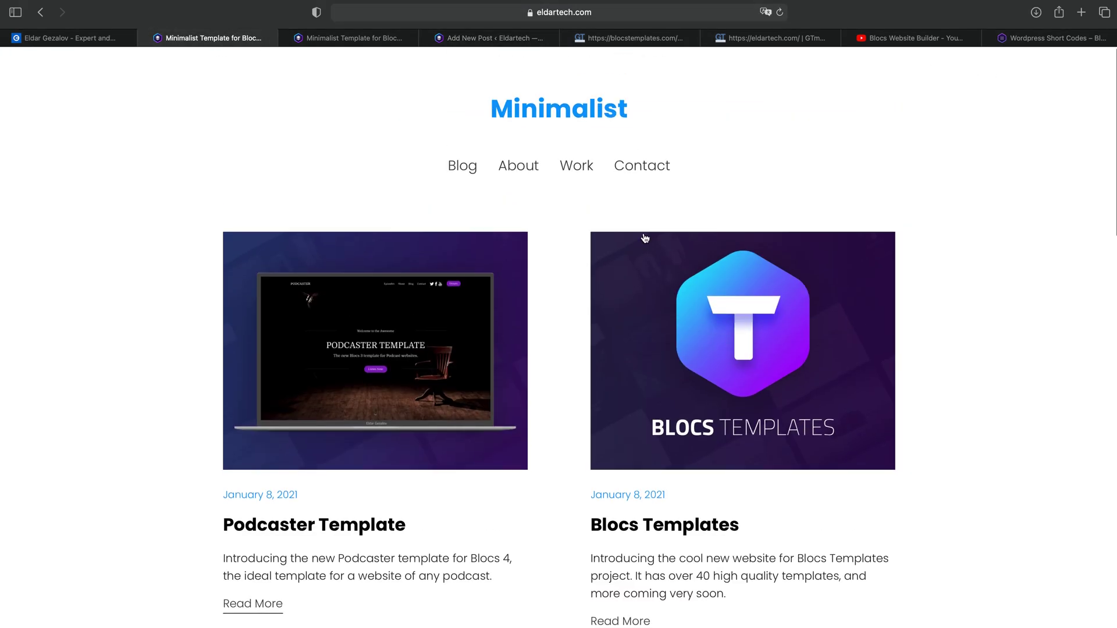
# Step: Reload the Minimalist blog page and open the Kitchen Template post via Read More
pyautogui.press('super+r')
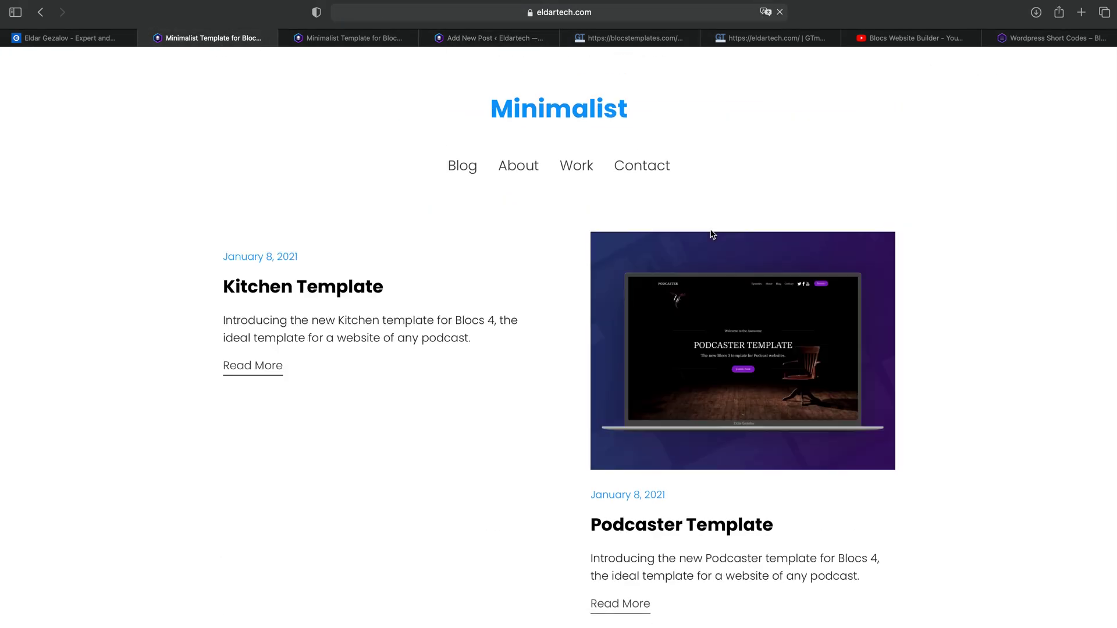
pyautogui.scroll(-2, 844, 297)
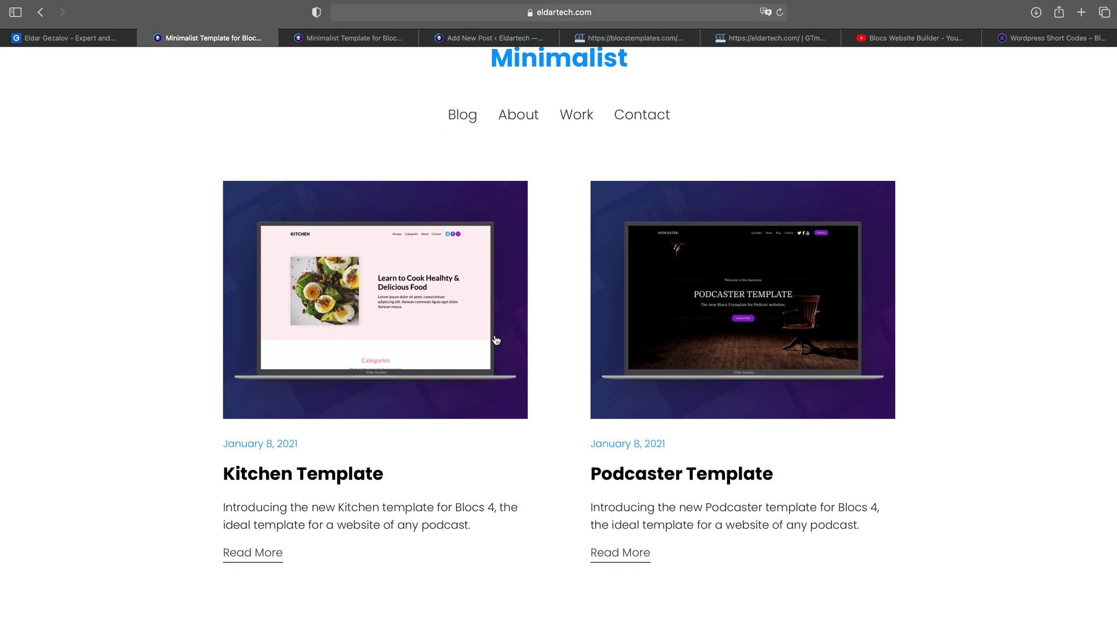
pyautogui.click(254, 560)
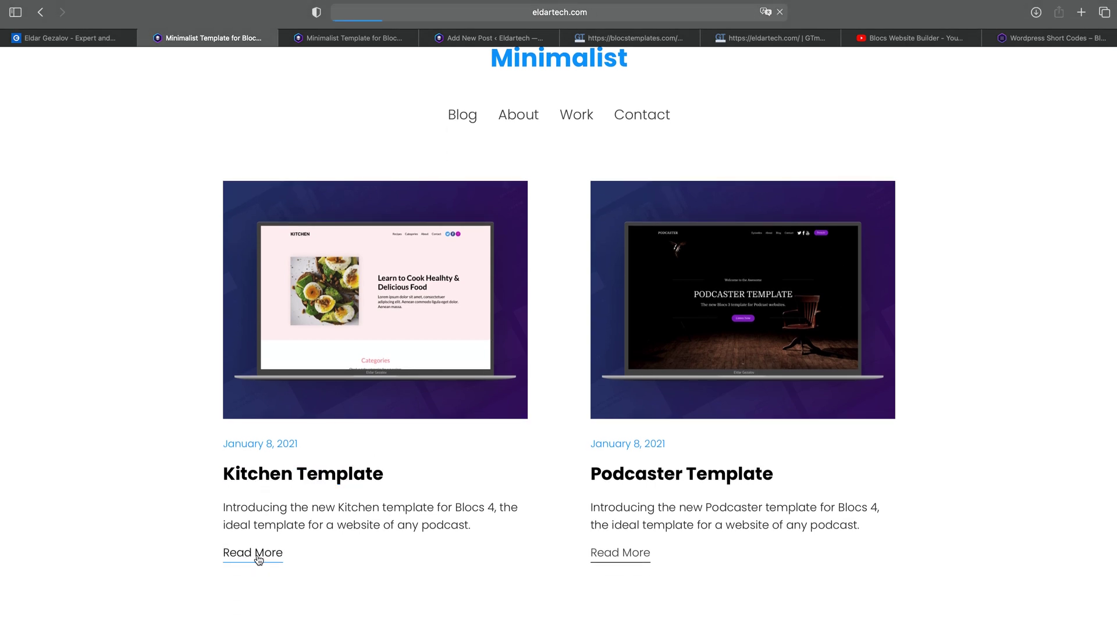
# Step: Submit the comment 'Cool comment.' in the Leave a Reply box on the Kitchen Template post
pyautogui.scroll(-5, 703, 433)
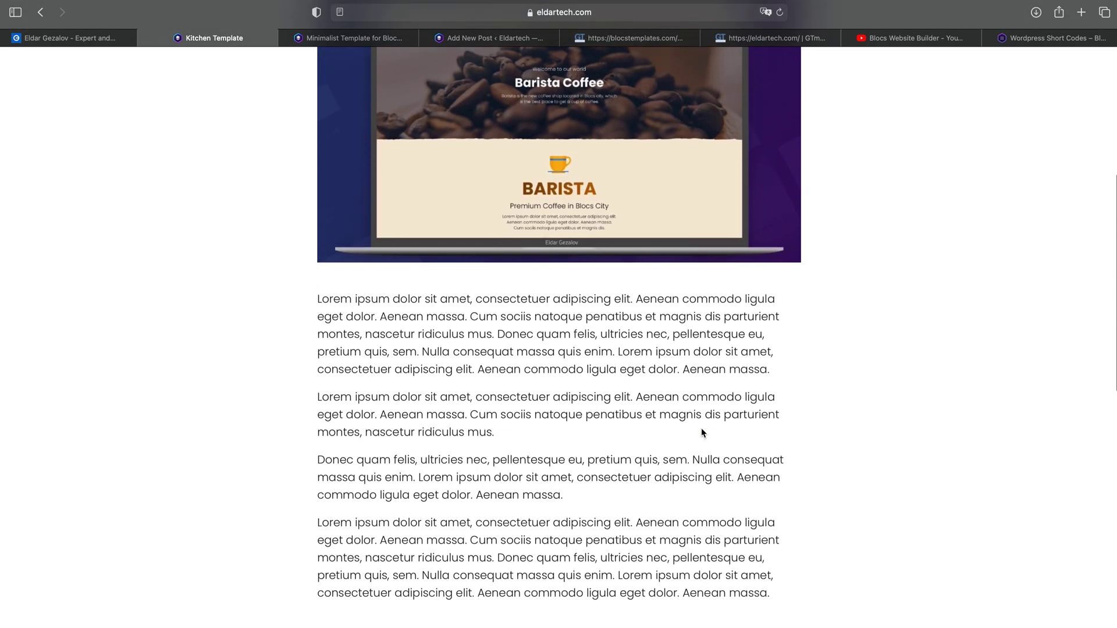
pyautogui.scroll(6, 702, 430)
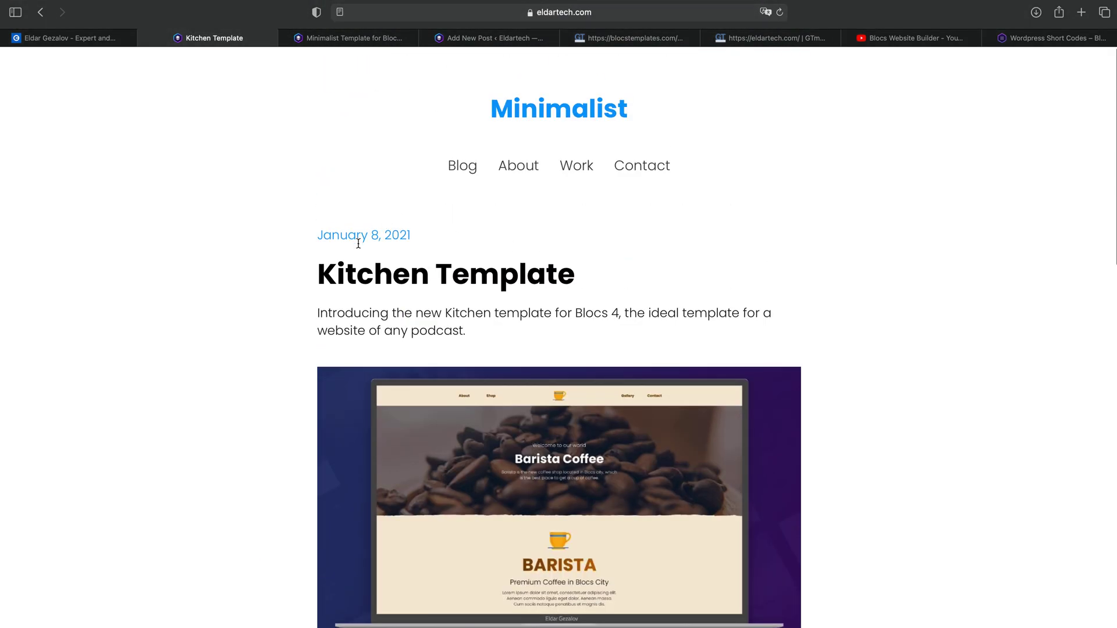
pyautogui.scroll(-10, 555, 322)
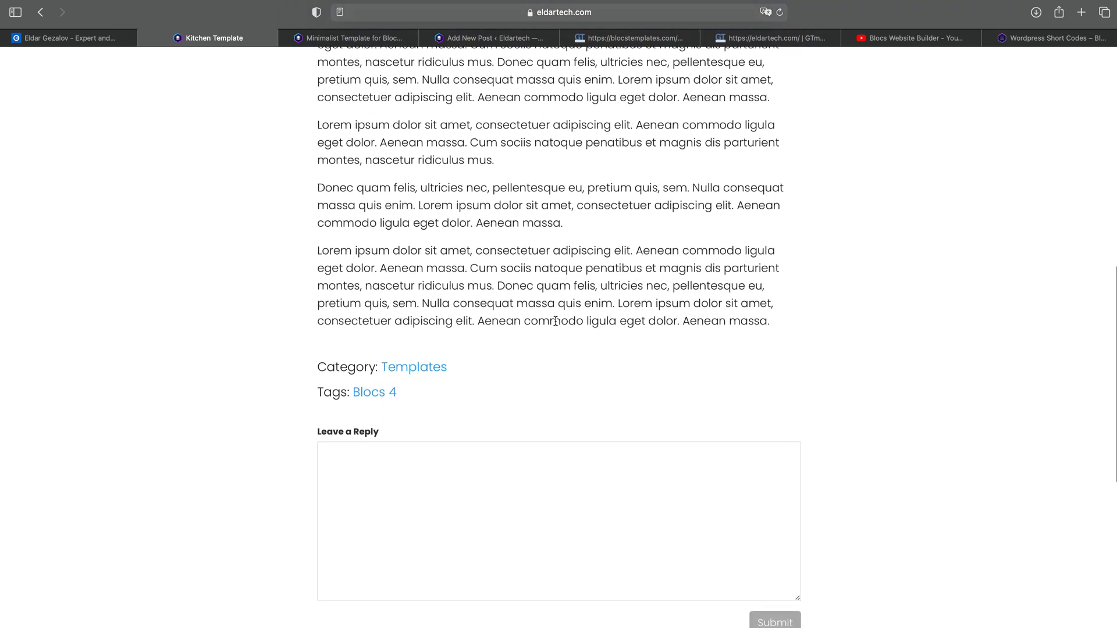
pyautogui.click(489, 406)
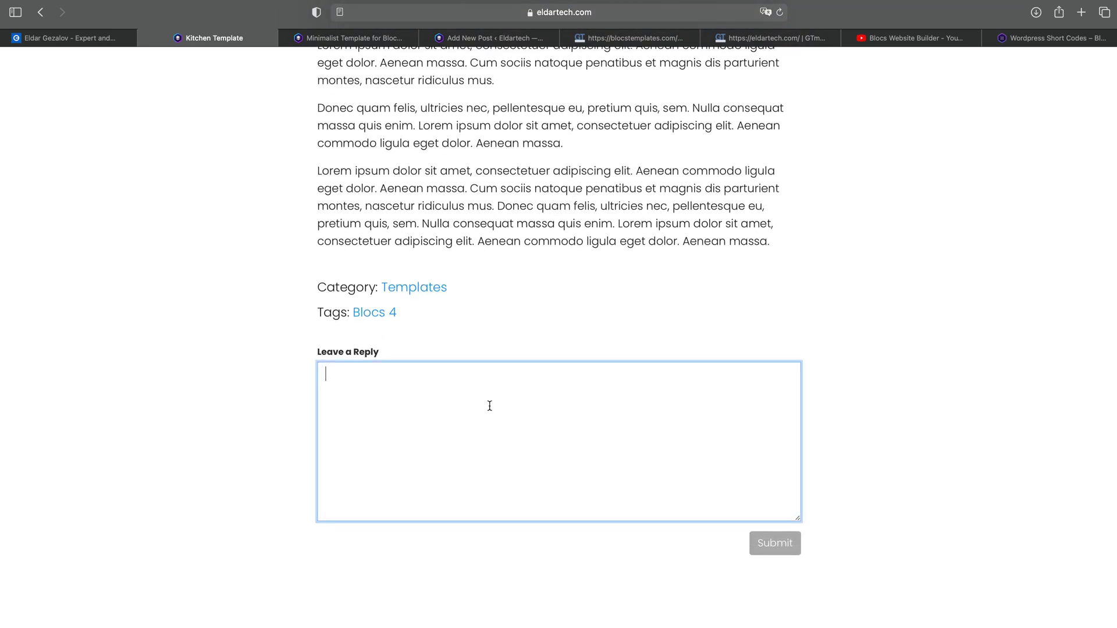
pyautogui.write('DCook')
pyautogui.press('BackSpace')
pyautogui.write('l comme')
pyautogui.click(786, 549)
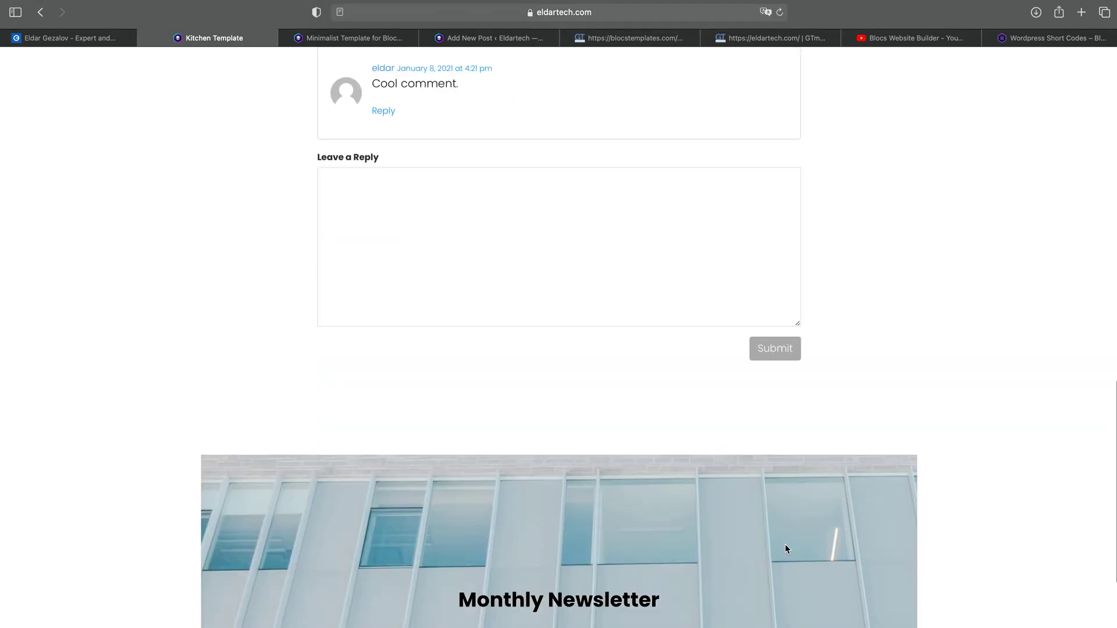
# Step: Scroll back up from the posted comment and return to the Minimalist blog homepage via the logo
pyautogui.scroll(4, 669, 436)
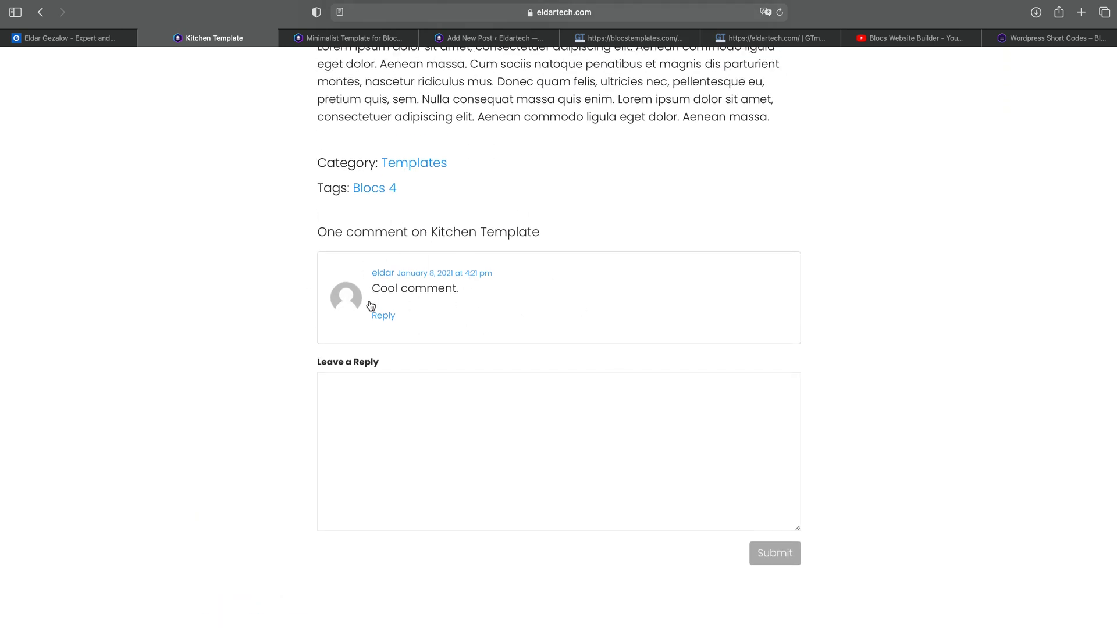
pyautogui.scroll(15, 573, 276)
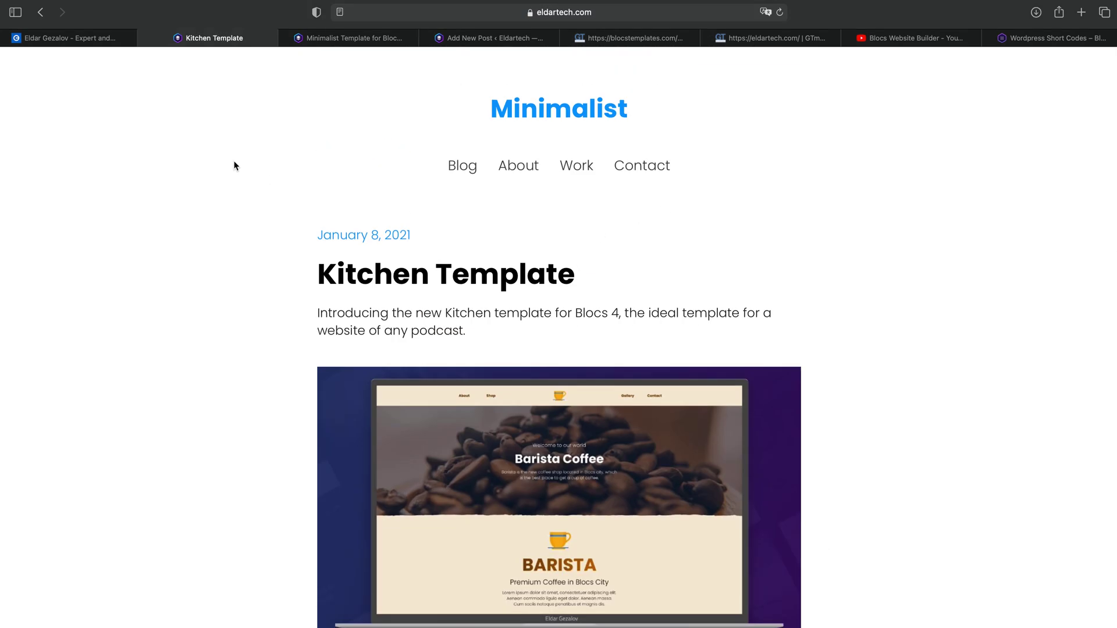
pyautogui.click(499, 109)
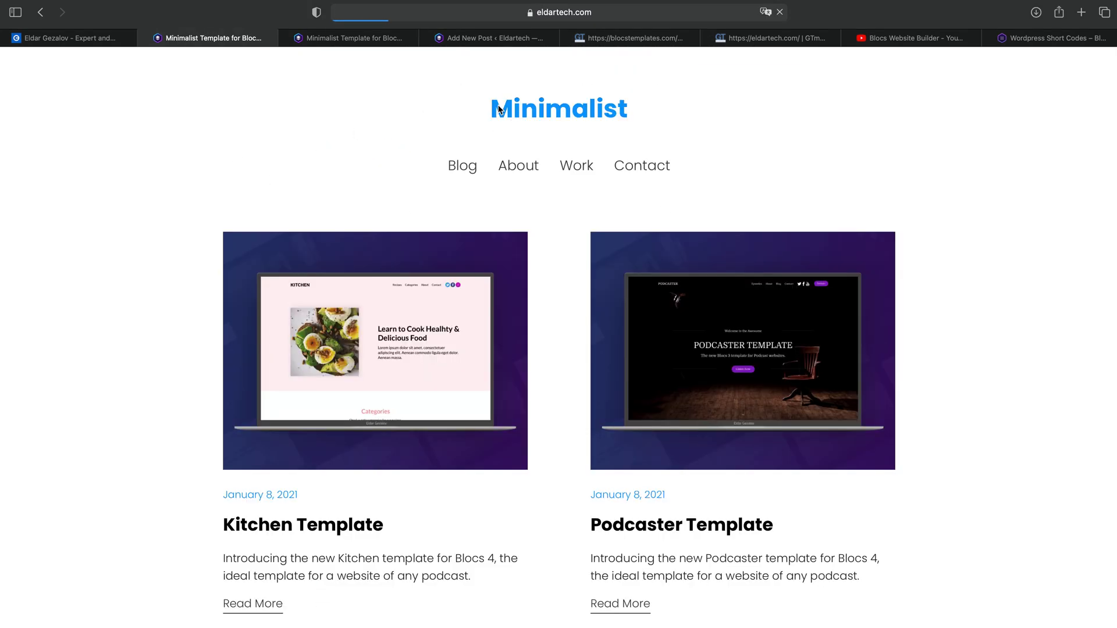